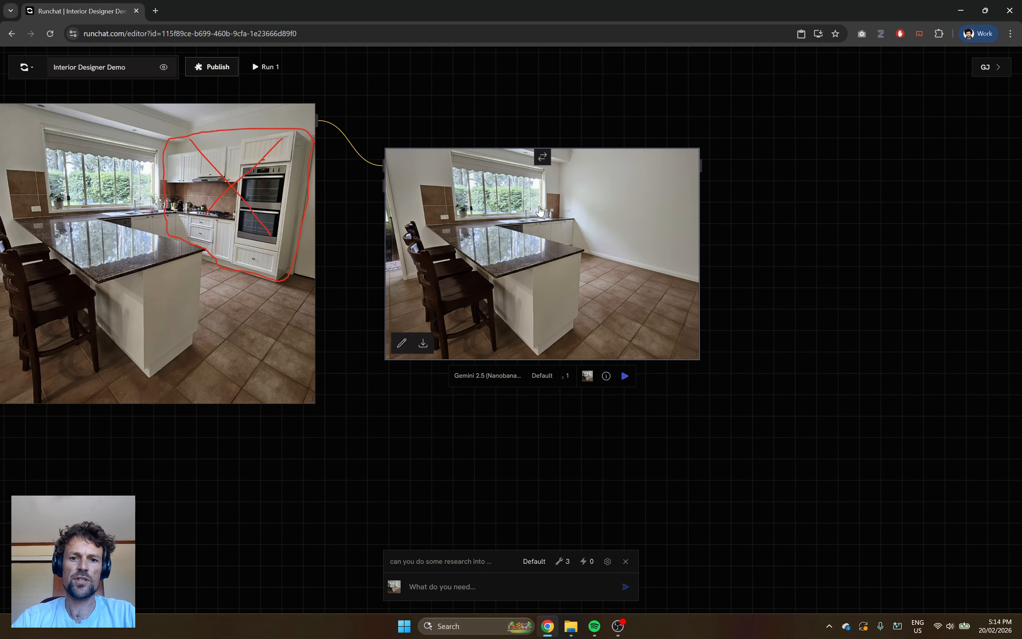
Step: Move the edited kitchen image up so it lines up with the marked-up source photo on the canvas
drag(540, 211, 536, 175)
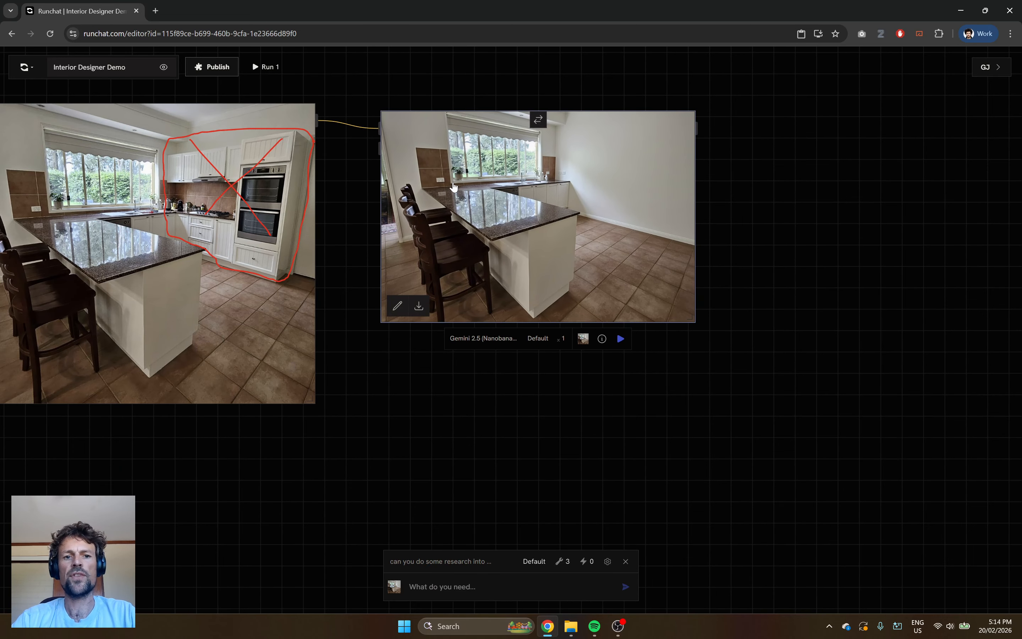
scroll(451, 185, down, 1)
drag(292, 216, 285, 224)
mouse_move(593, 383)
mouse_down()
mouse_move(162, 154)
mouse_move(156, 118)
mouse_up()
click(760, 180)
drag(747, 123, 600, 203)
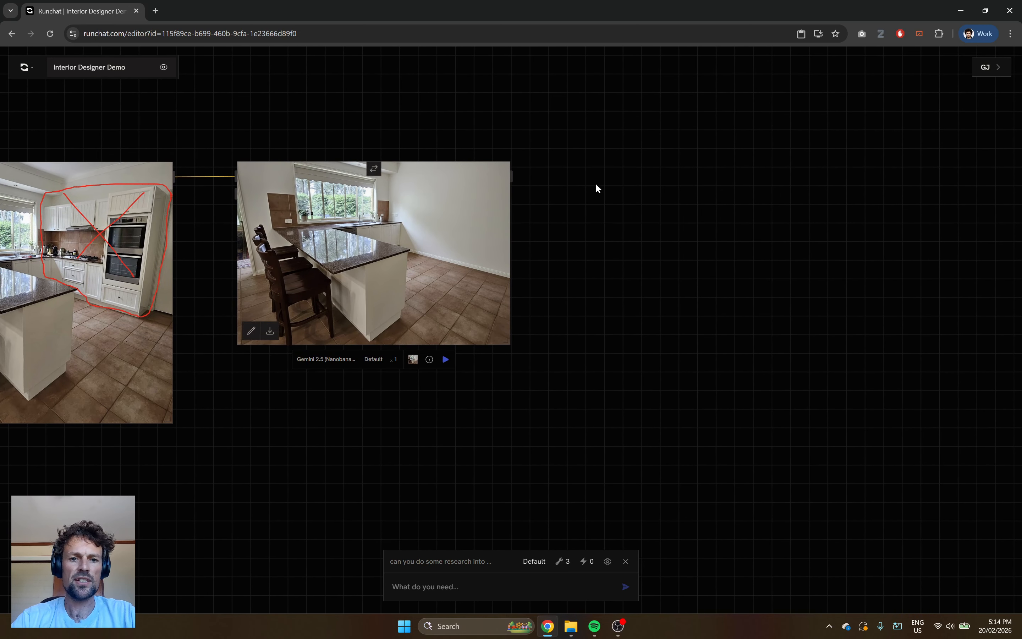
Step: Add a Gemini 2.5 (Nanobanana) image node beside the edited kitchen image and connect that image as its input
double_click(579, 186)
text(gemini)
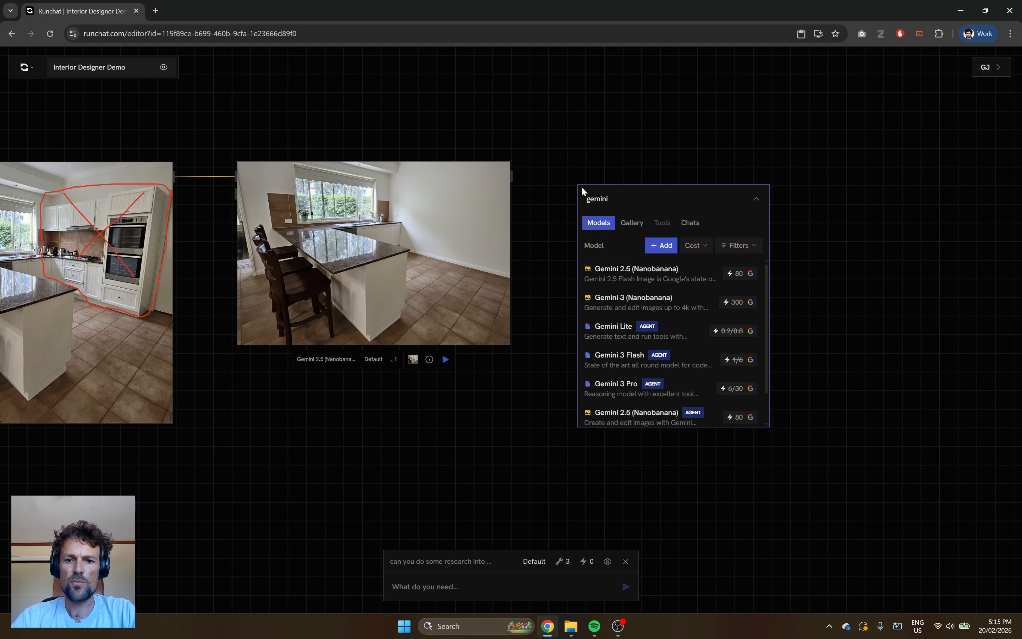
click(615, 274)
drag(511, 175, 578, 198)
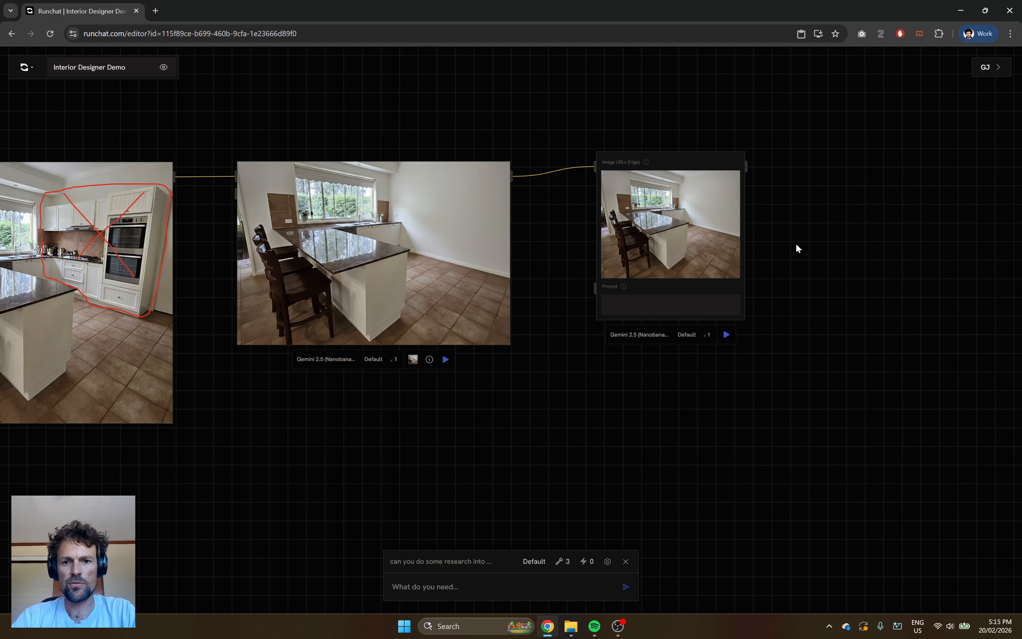
Step: Prompt the new Gemini node with "remove the chairs" and run it
scroll(754, 313, up, 2)
click(584, 328)
text(remove the)
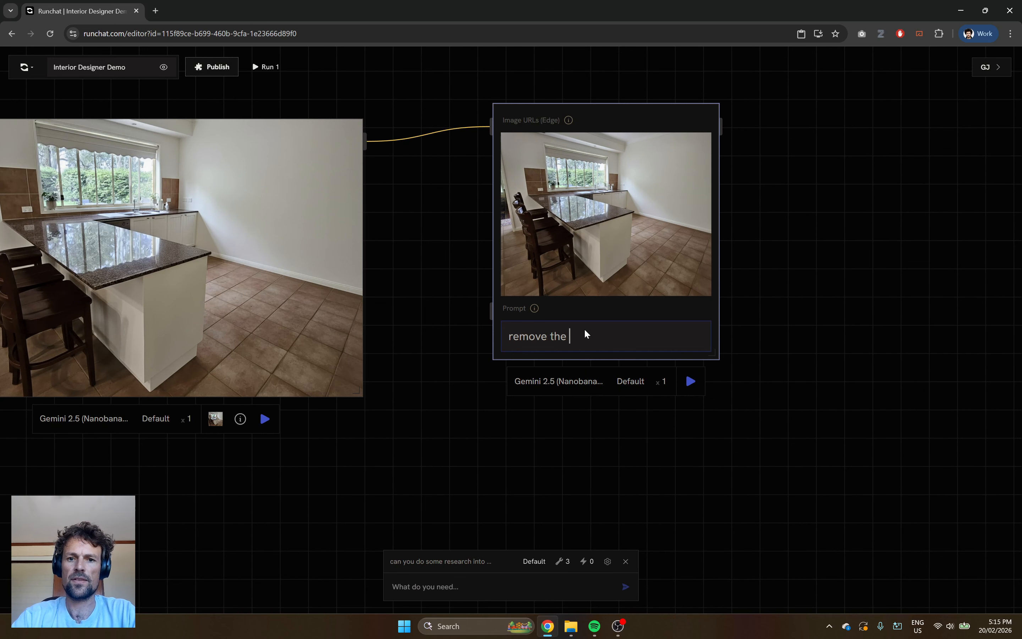
text( chairs)
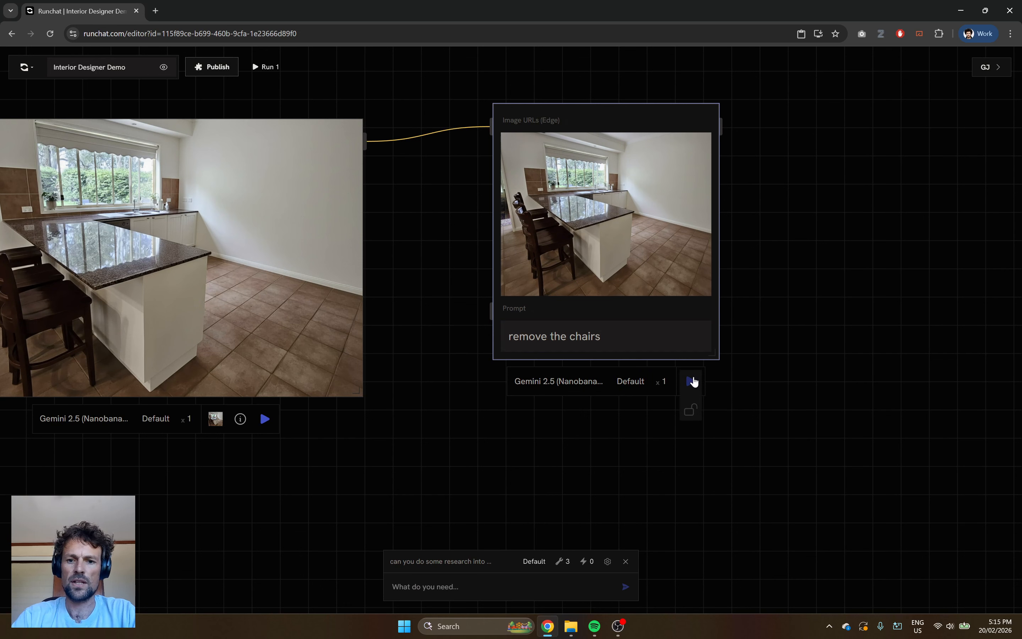
click(694, 381)
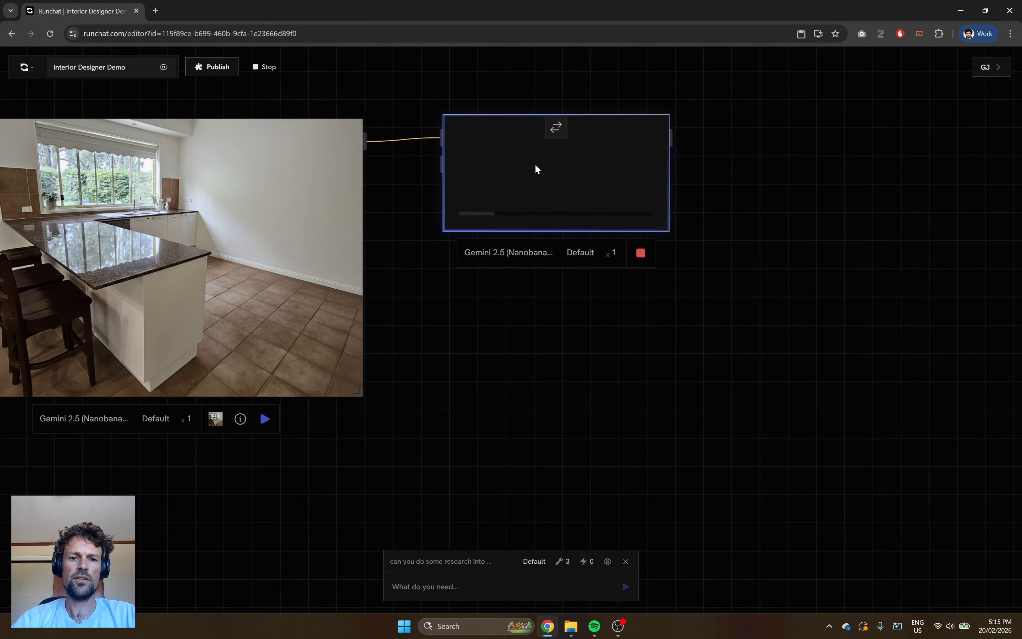
scroll(676, 199, down, 3)
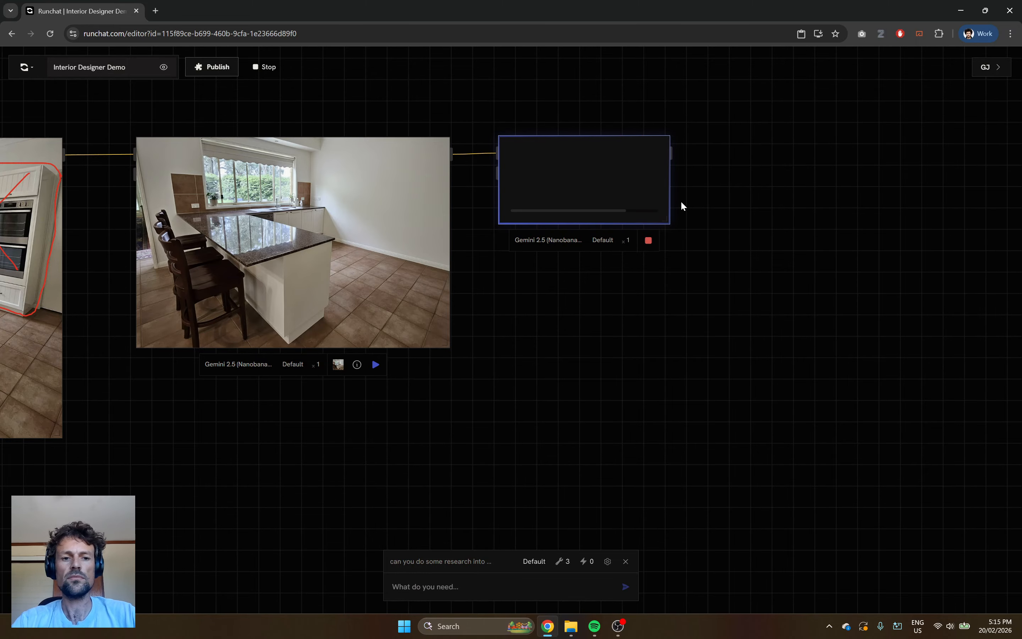
scroll(702, 317, down, 2)
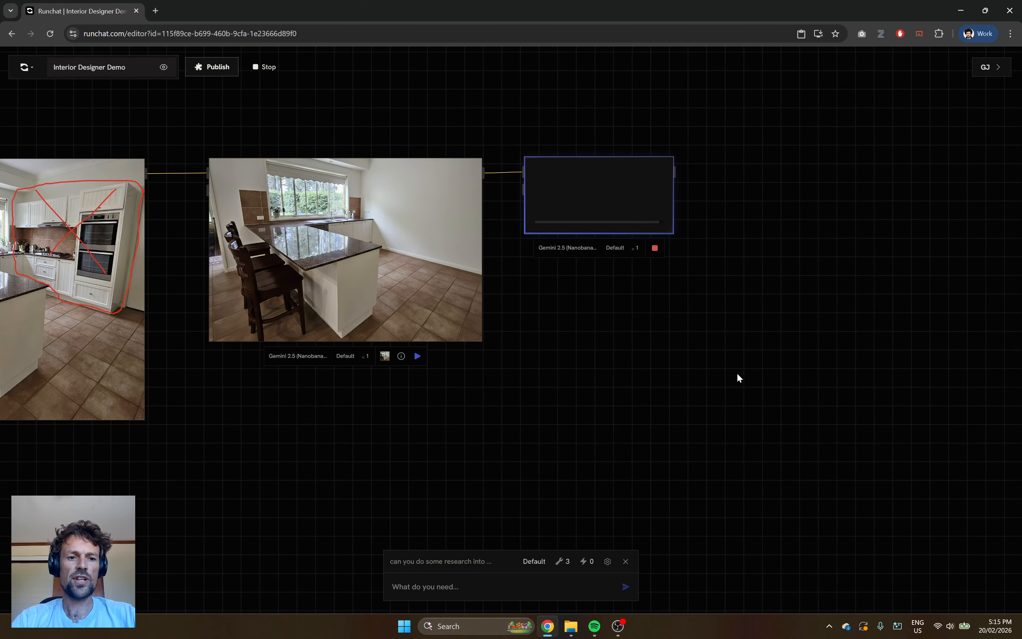
drag(712, 422, 185, 133)
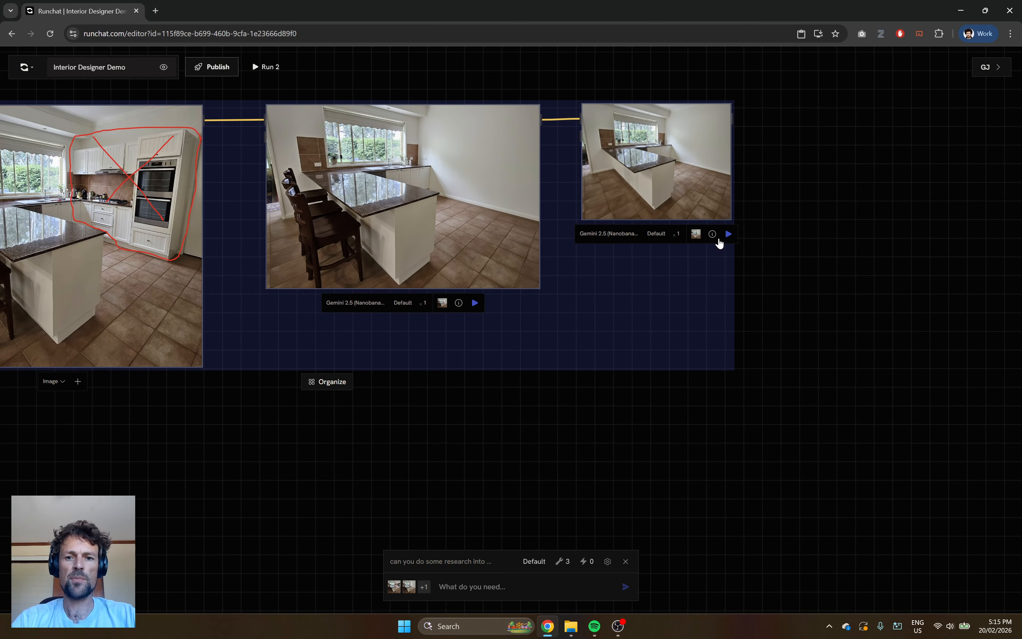
click(775, 154)
Step: Add a Flux 2 [klein] 4B node beside the chair-free kitchen image and connect that image as its input
scroll(775, 153, up, 3)
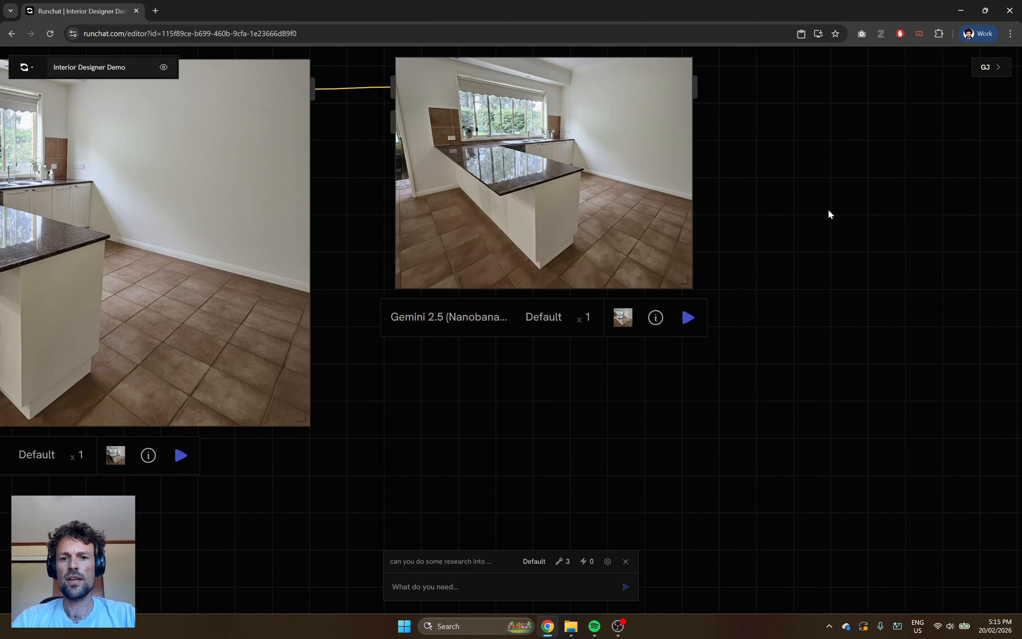
drag(829, 208, 511, 235)
double_click(472, 148)
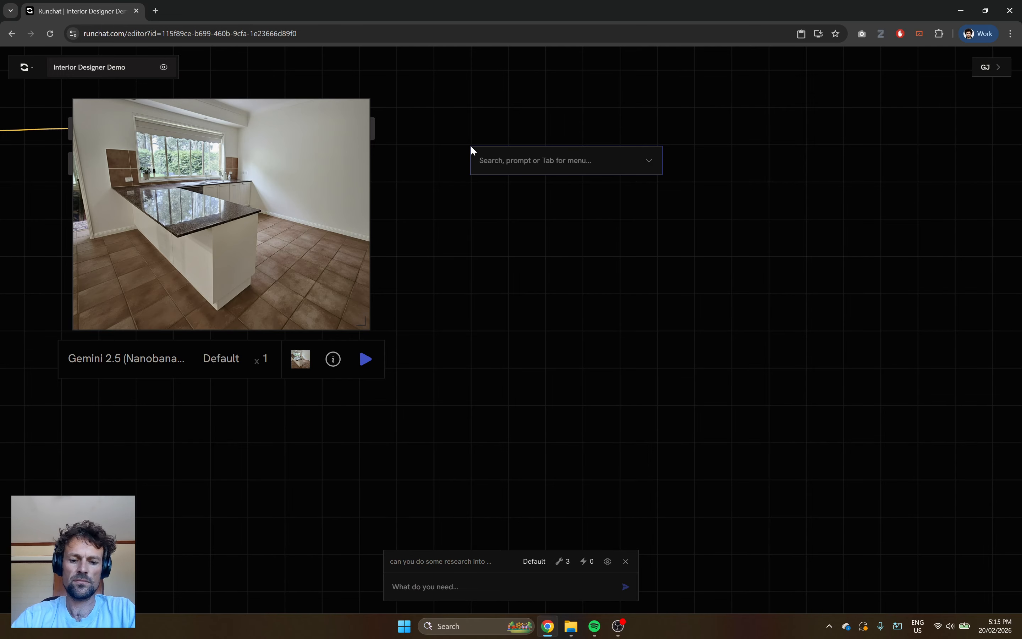
text(flu)
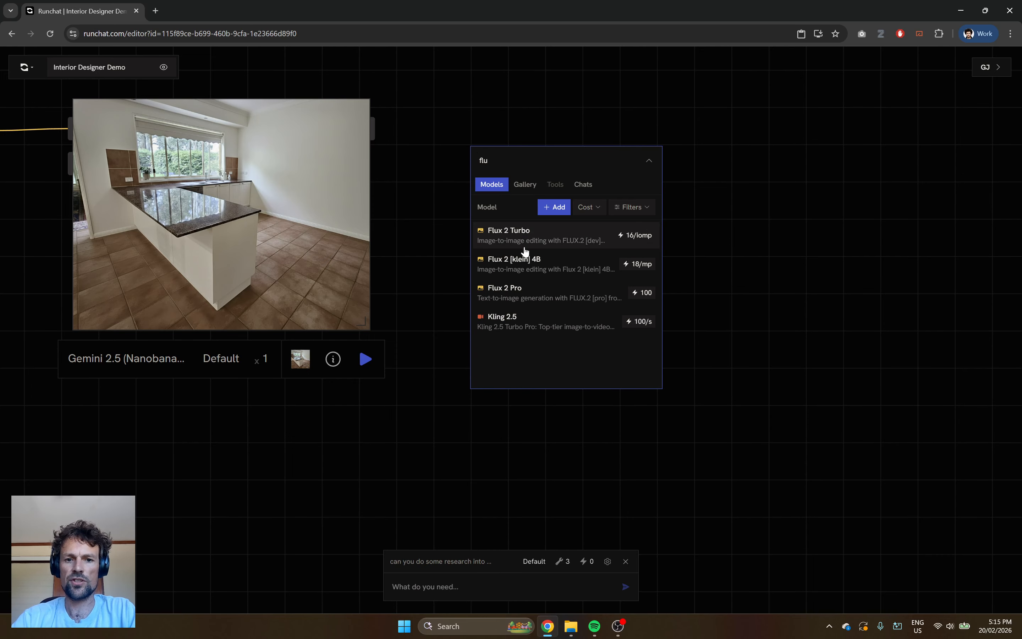
click(525, 278)
drag(372, 128, 467, 176)
Step: Run the Flux node with the prompt "make this a black and white cad line drawing" and move it level with its source image
click(528, 455)
text(make thi)
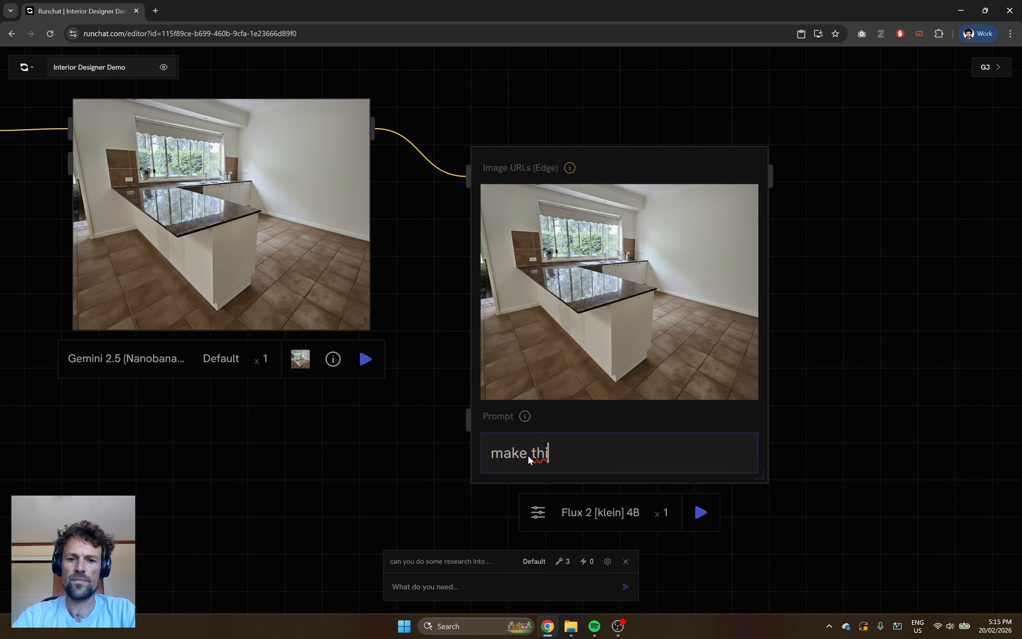
text(s a black and white ca)
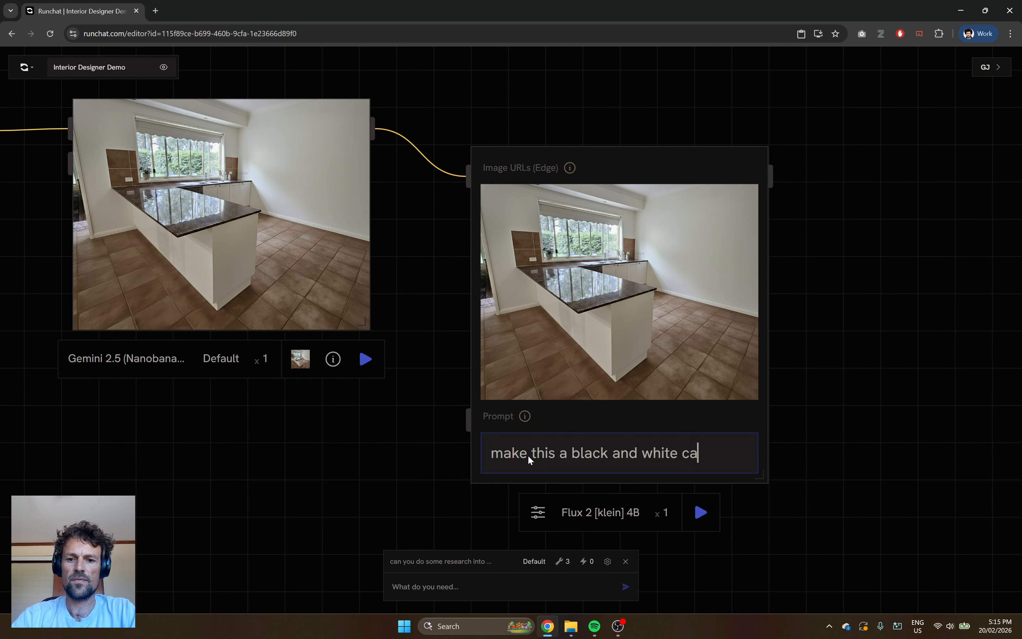
text(d line drawing)
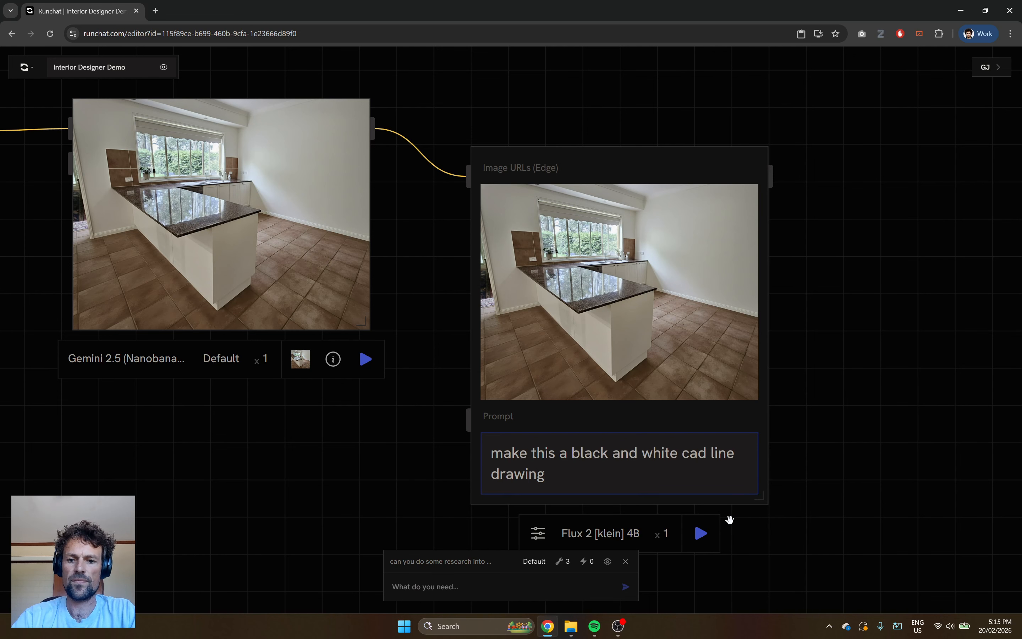
click(703, 533)
scroll(656, 435, down, 2)
drag(594, 247, 586, 205)
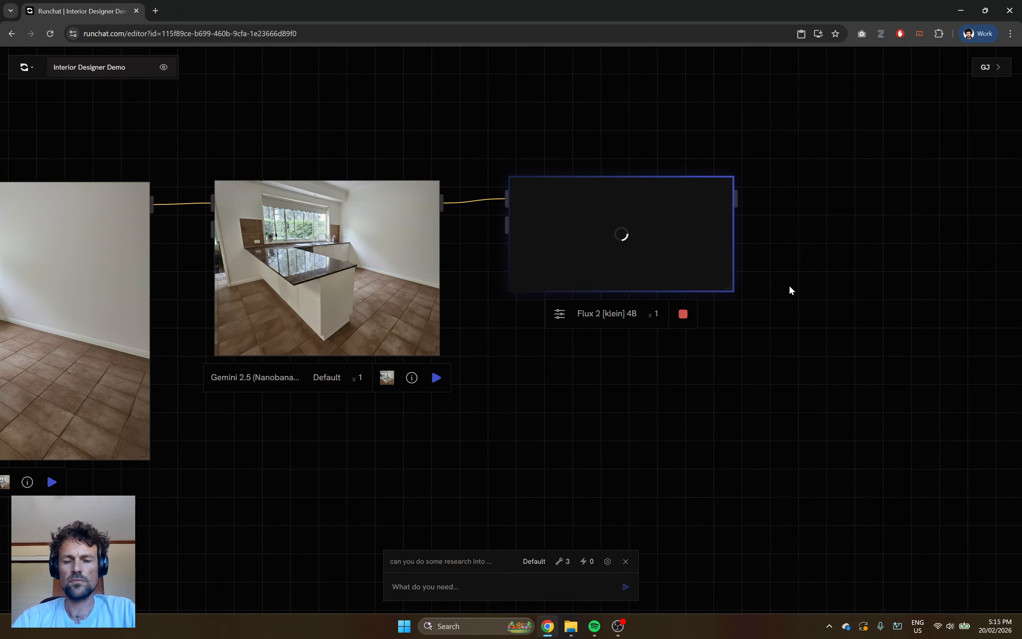
scroll(789, 284, down, 2)
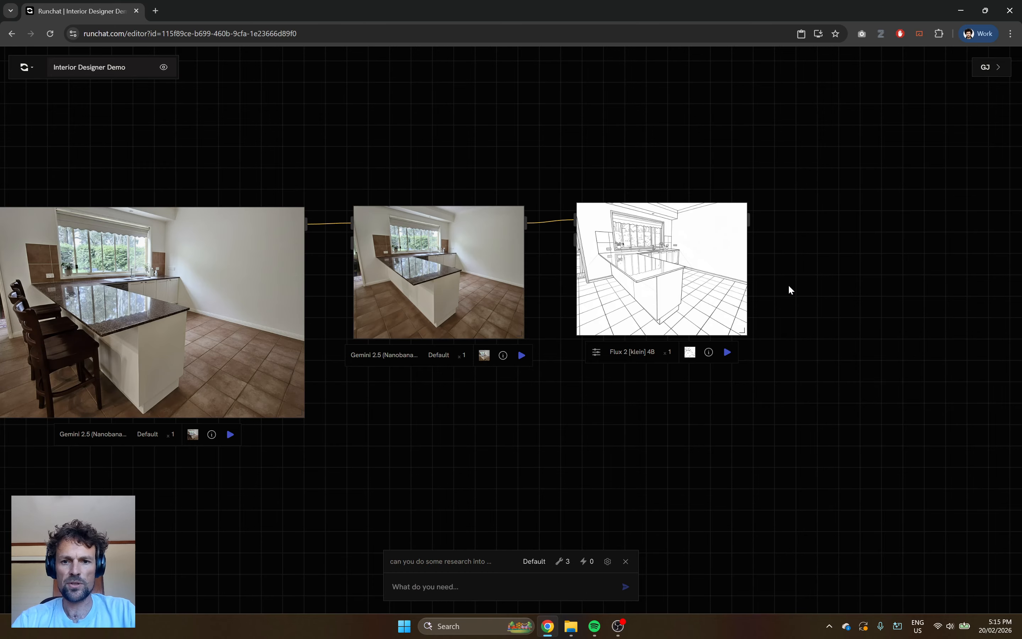
Step: Check the kitchen line drawing up close and regenerate it with the same Flux model and prompt
scroll(644, 239, up, 5)
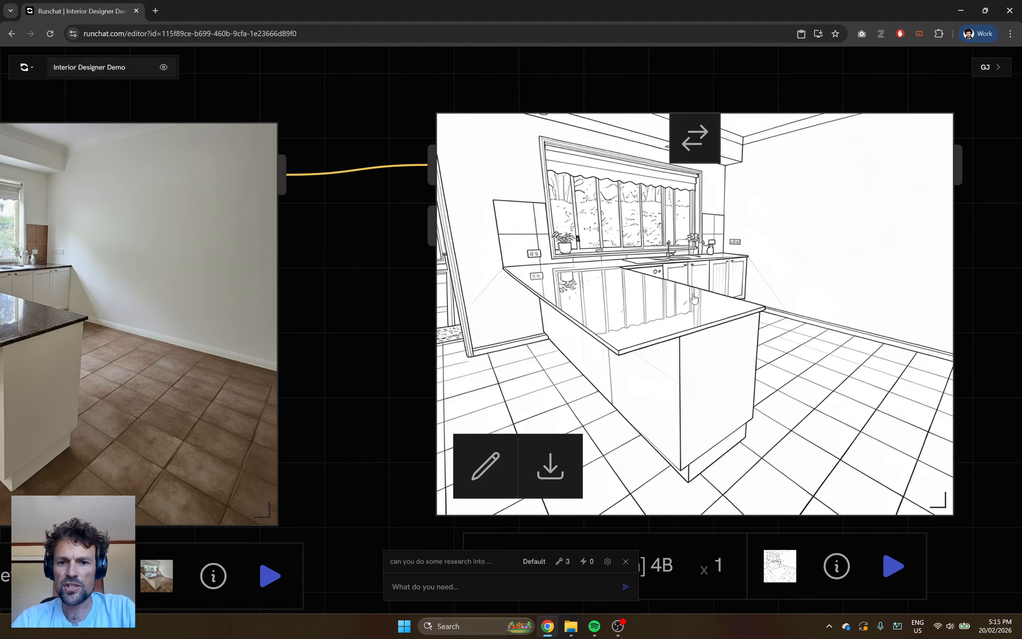
scroll(594, 259, down, 3)
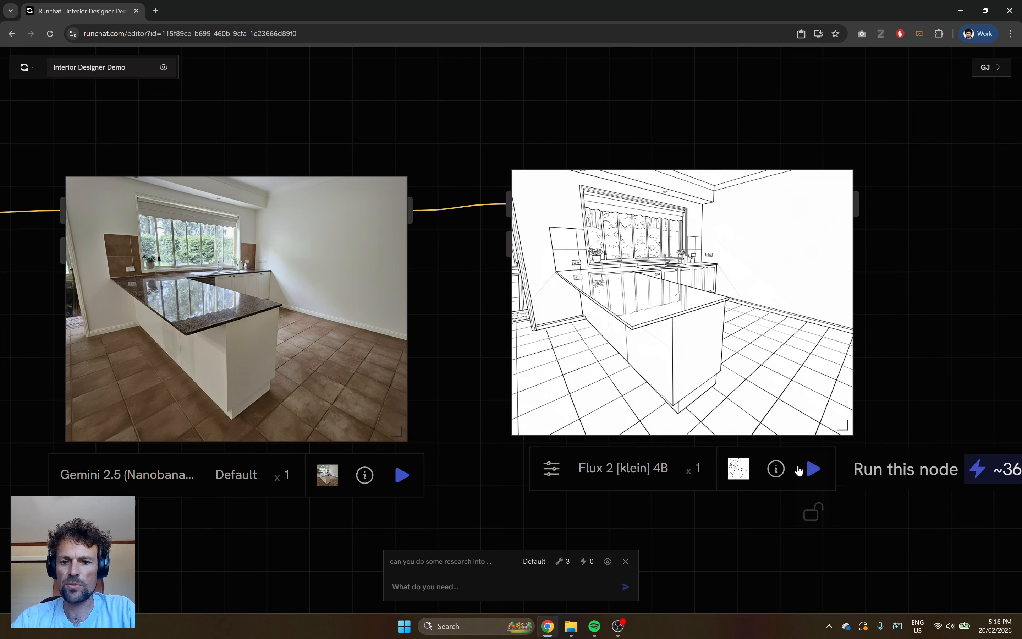
click(813, 468)
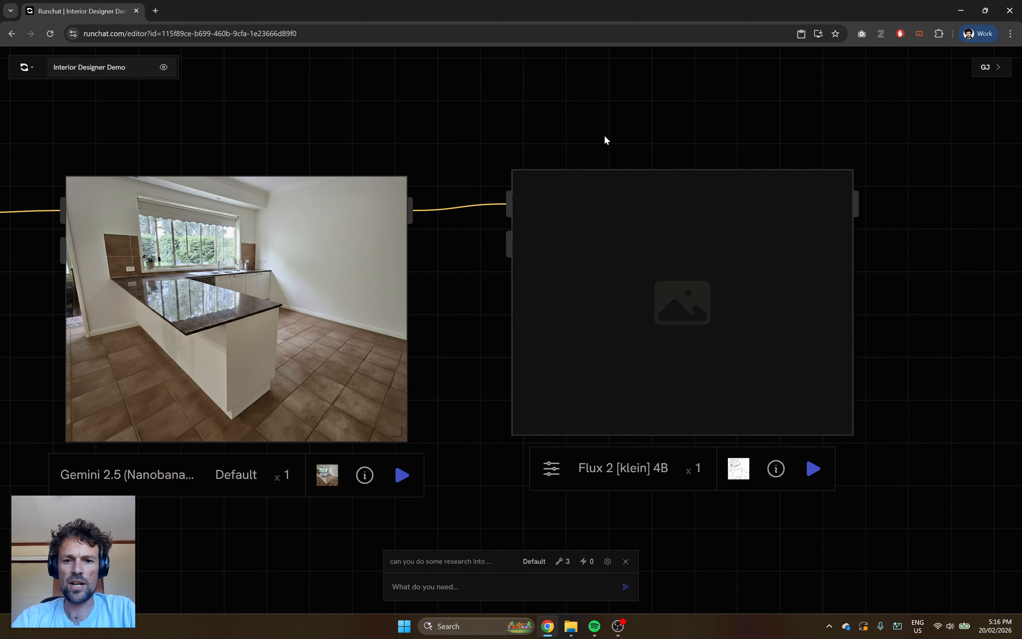
Step: Try generating the line drawing with Gemini 2.5 (Nanobanana) instead of Flux, using the same prompt
click(625, 468)
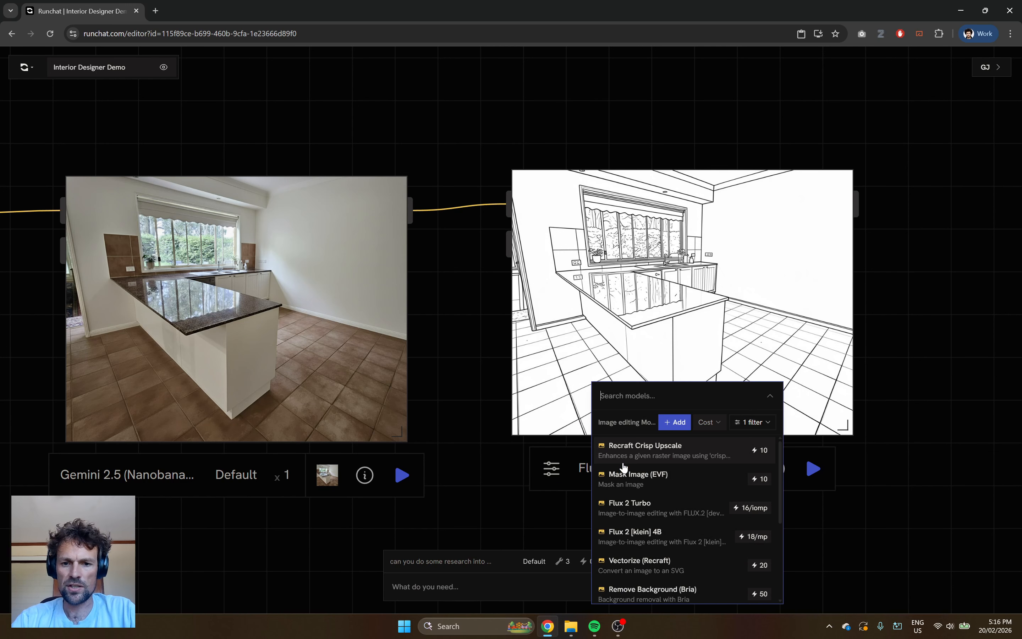
text(gemini)
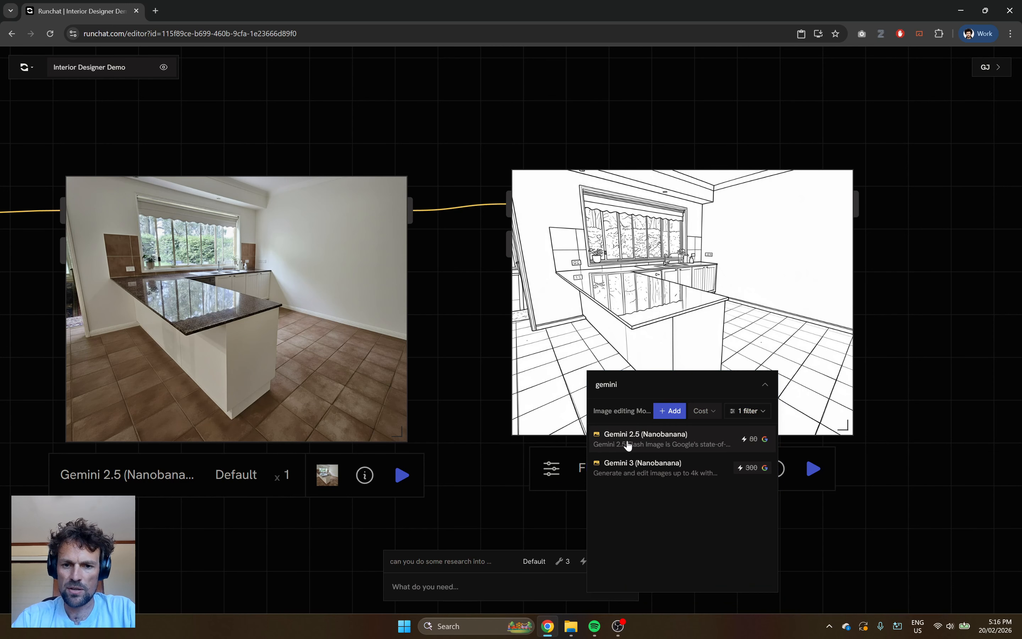
click(629, 441)
scroll(946, 460, down, 2)
click(880, 552)
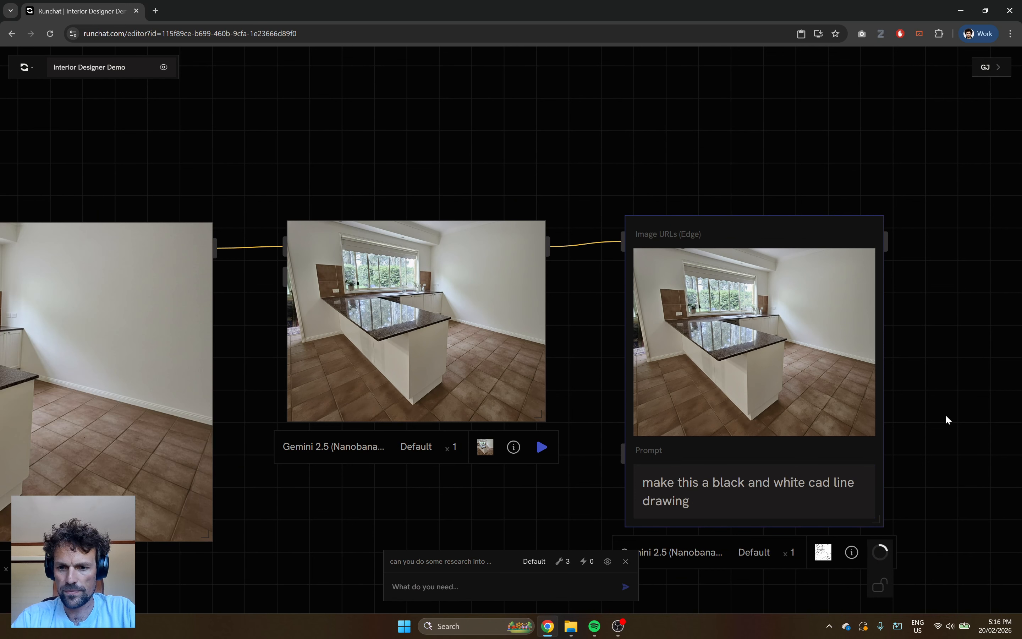
scroll(946, 385, down, 1)
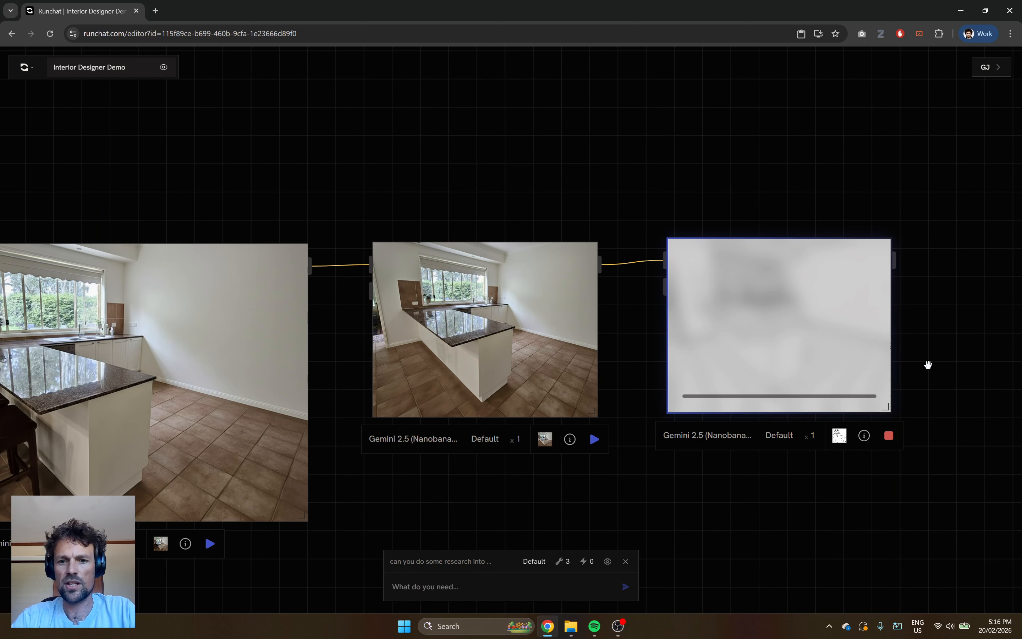
drag(927, 360, 824, 303)
scroll(831, 309, up, 2)
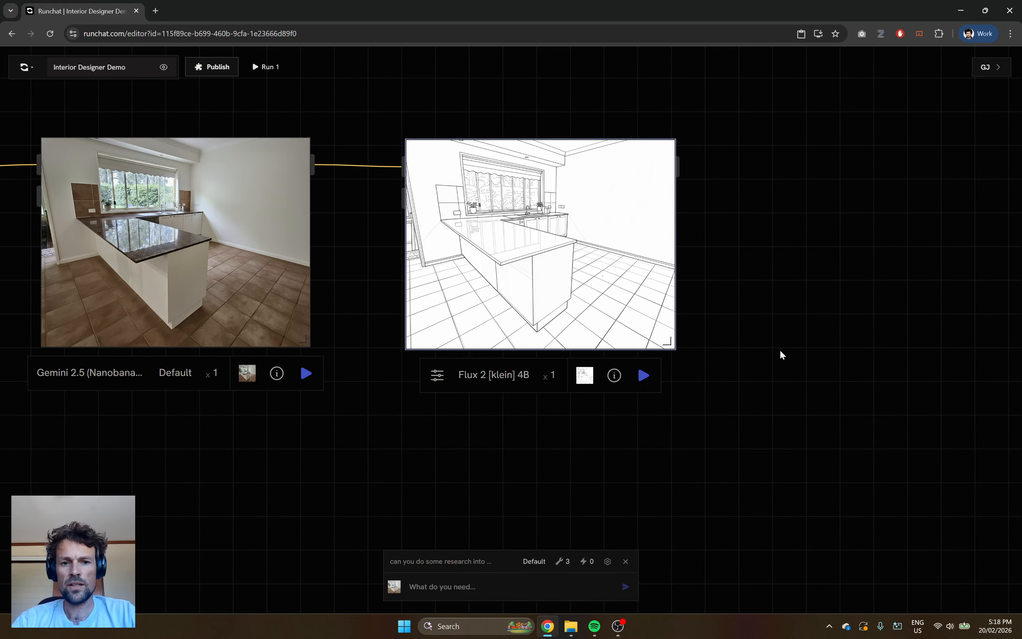
Step: Check the kitchen line drawing up close and examine the black, white and grey kitchen reference images
scroll(781, 237, up, 2)
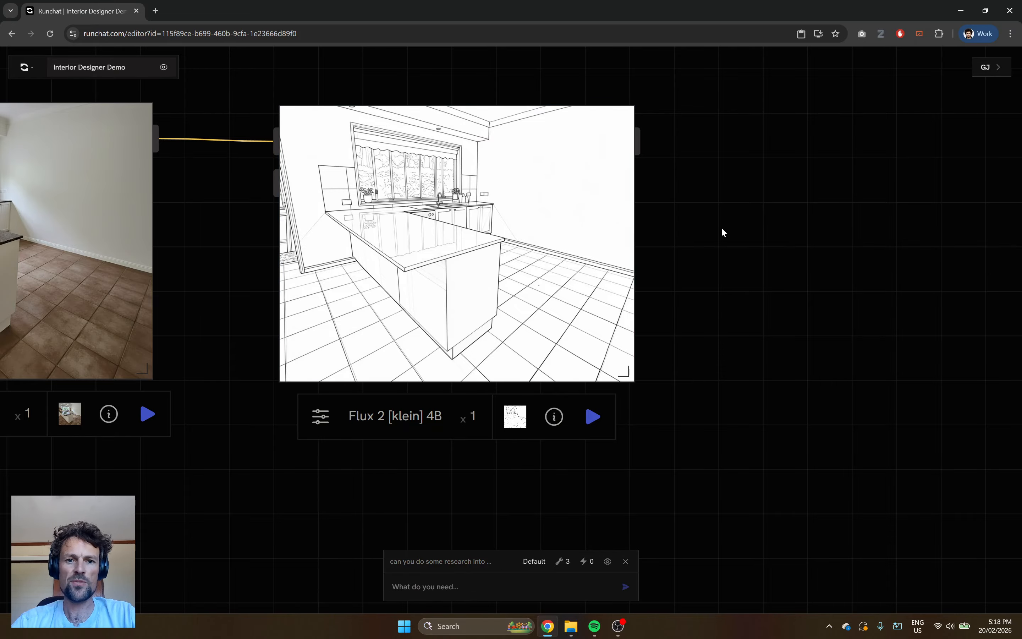
scroll(723, 227, down, 2)
scroll(727, 235, down, 3)
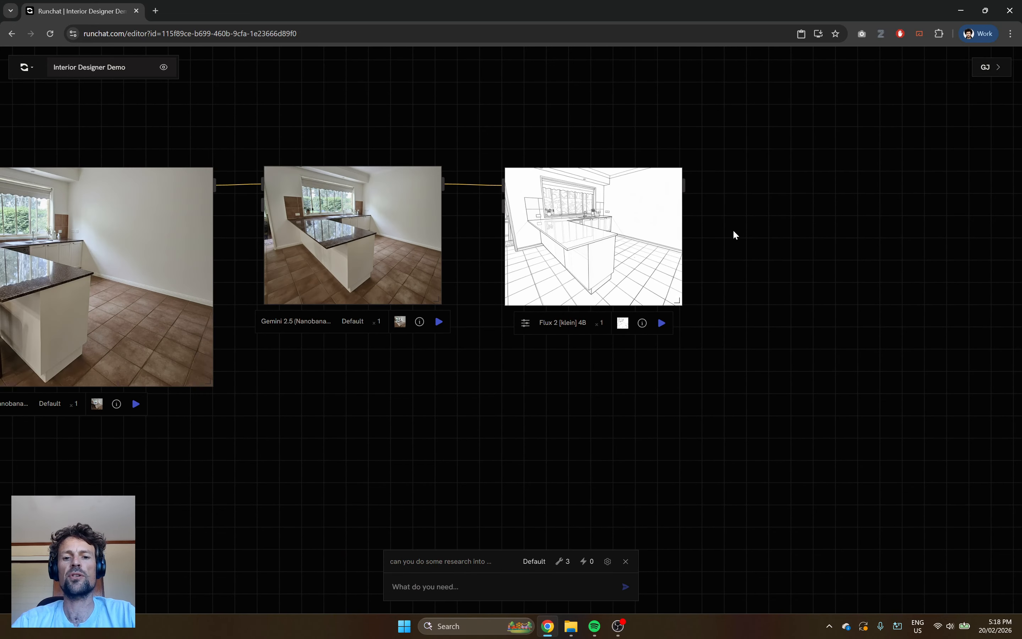
scroll(734, 235, down, 4)
scroll(733, 235, down, 3)
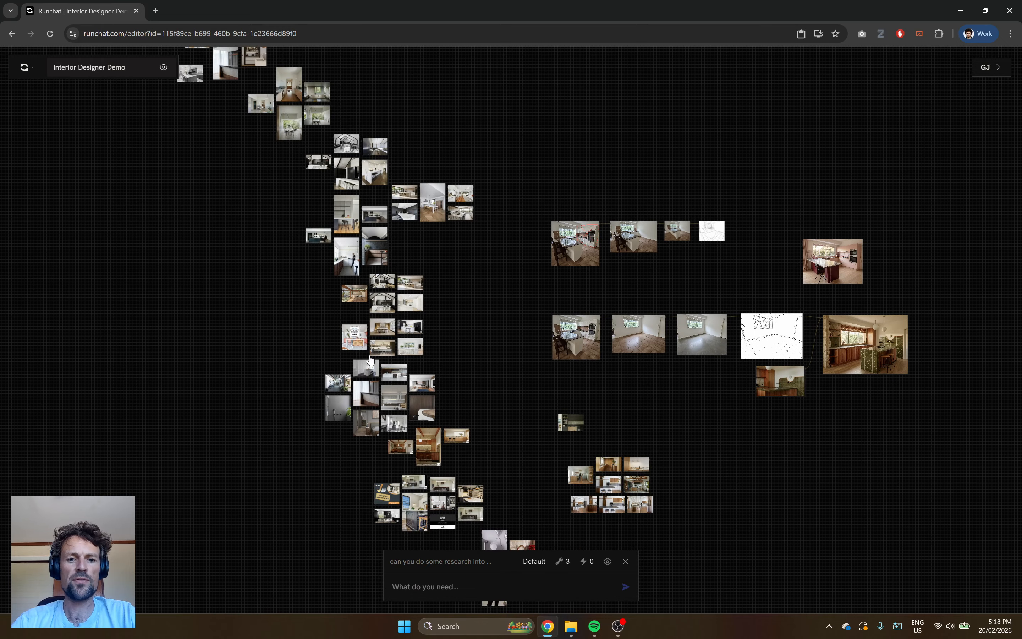
scroll(384, 201, up, 5)
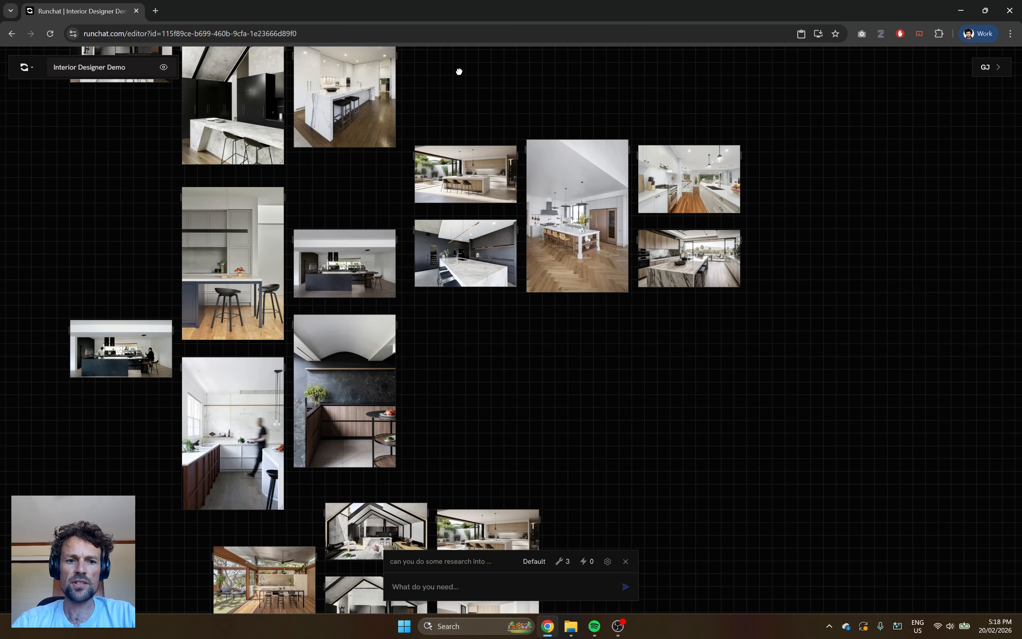
drag(460, 72, 512, 86)
scroll(289, 295, up, 5)
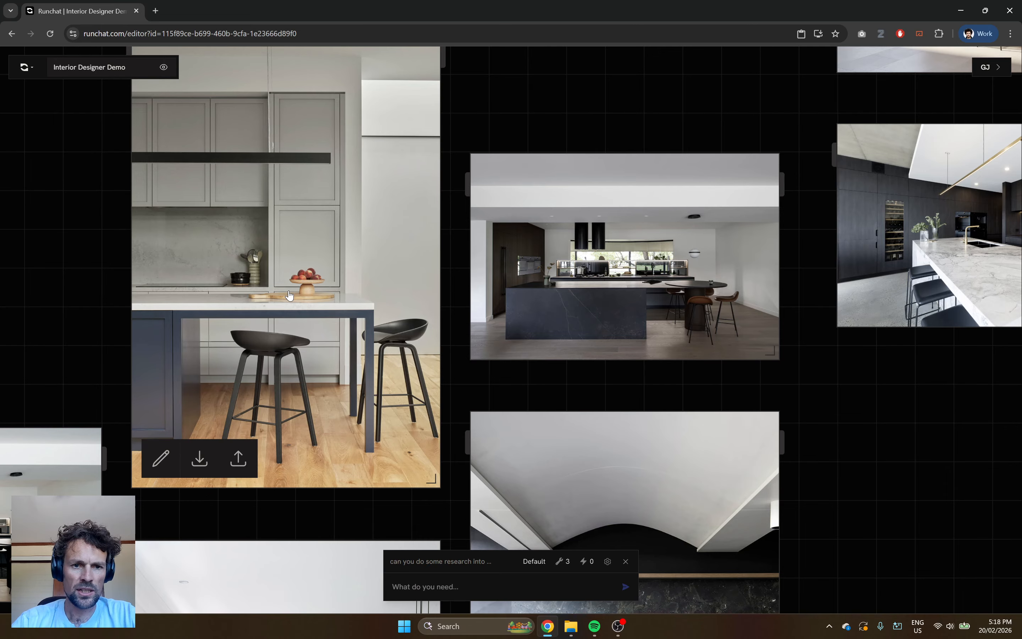
scroll(289, 295, down, 5)
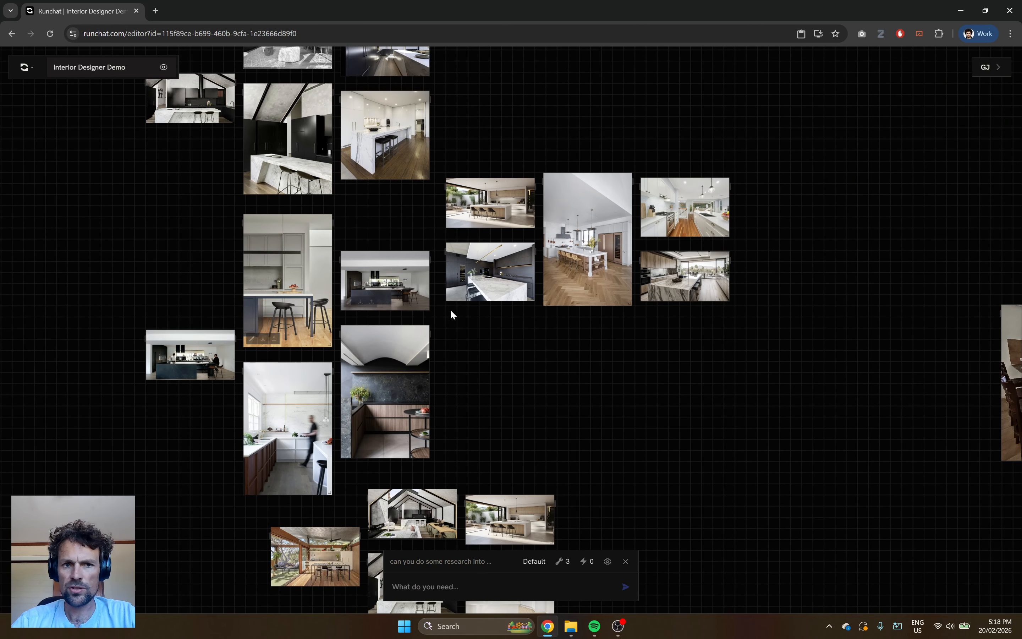
scroll(450, 313, down, 2)
Step: Examine the reference images of the galley kitchen, the dining rooms and the dark-timber kitchen
drag(383, 78, 575, 277)
scroll(445, 257, up, 6)
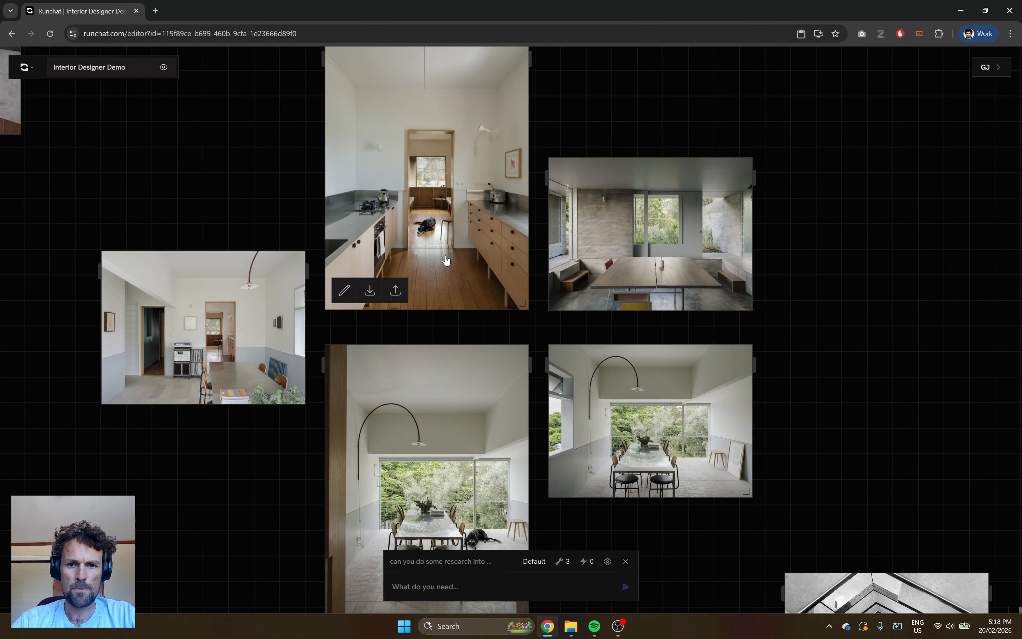
drag(849, 402, 849, 281)
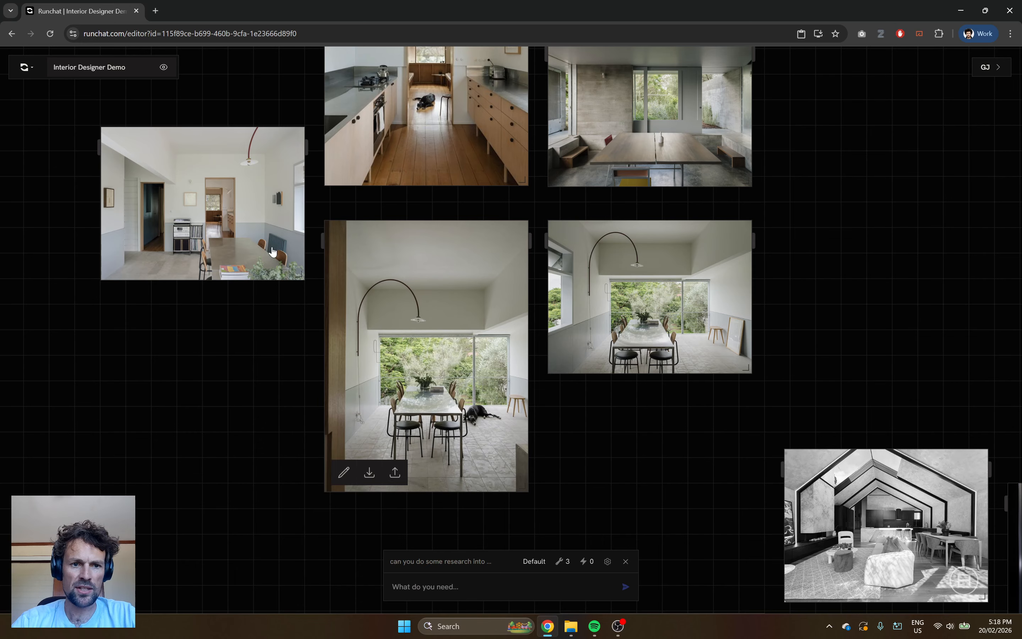
scroll(496, 130, up, 3)
scroll(502, 298, down, 3)
scroll(439, 109, up, 1)
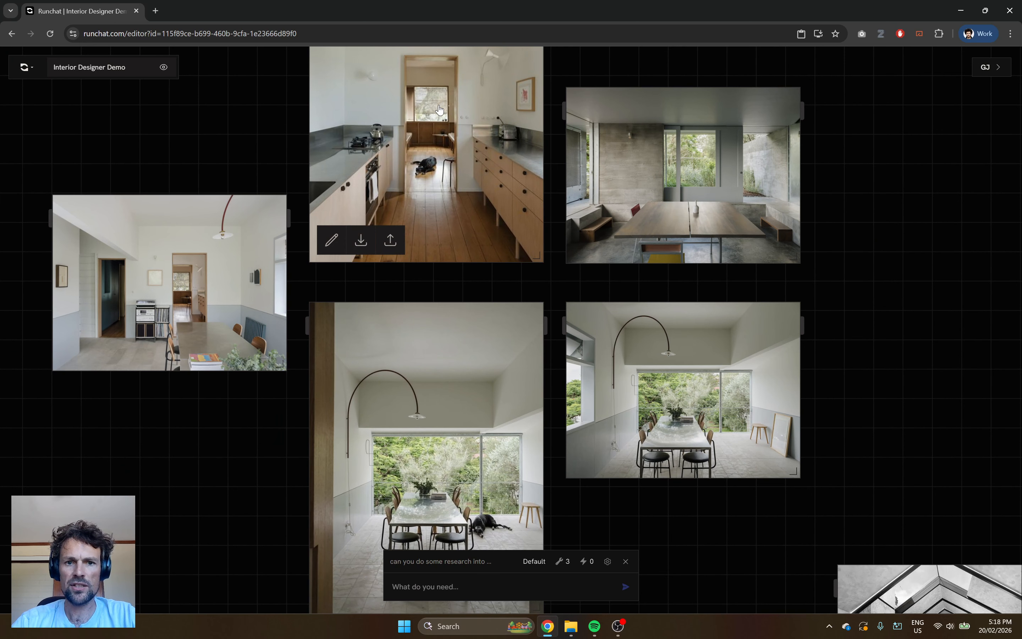
scroll(385, 155, down, 5)
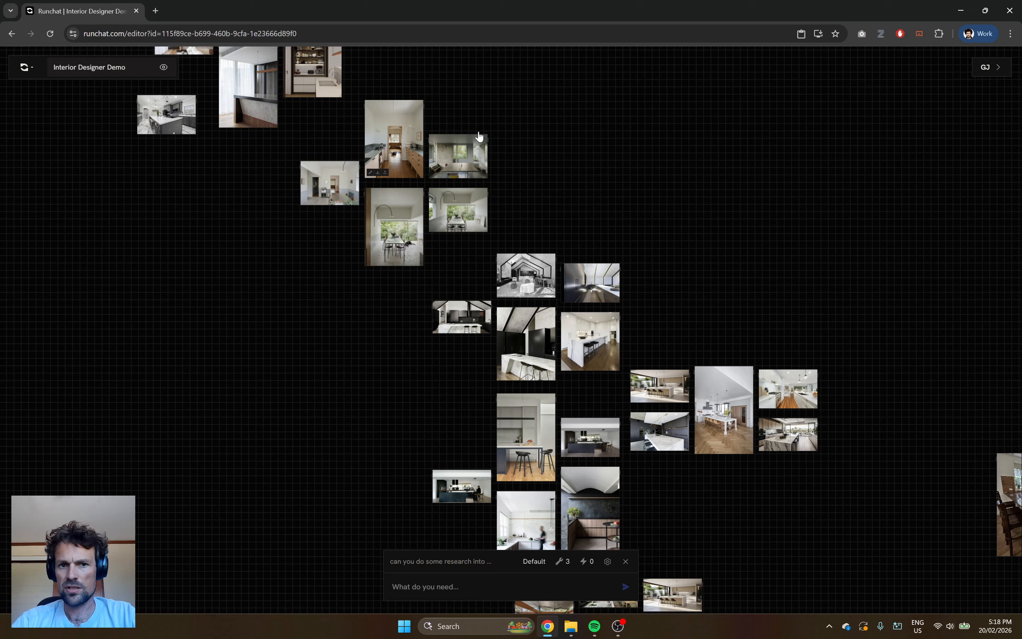
scroll(461, 240, up, 5)
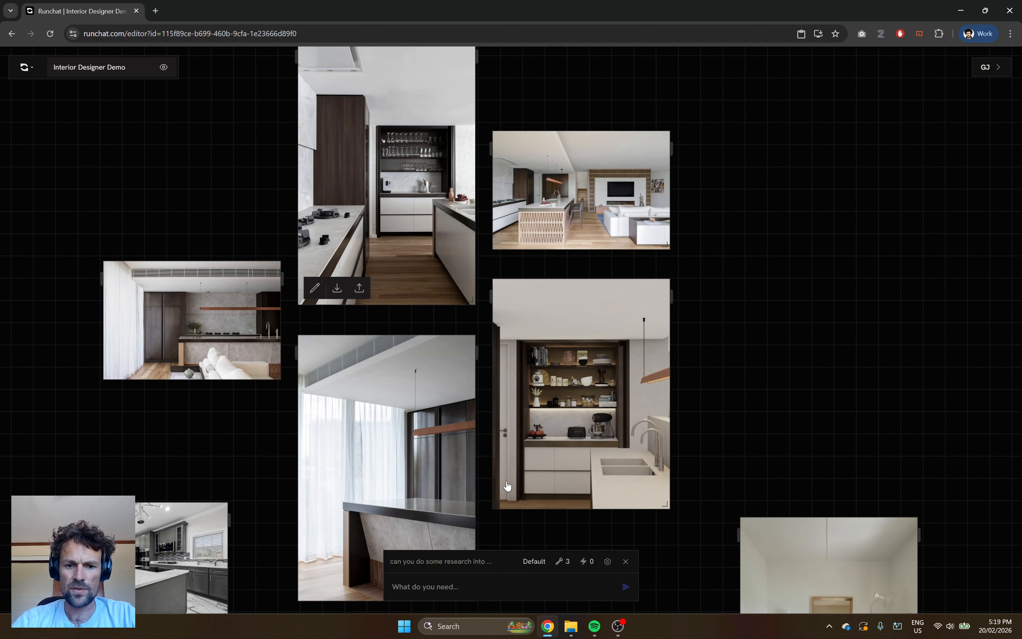
Step: Ask the chat assistant "can you find me some wowowa kitchen designs" and look over the collected kitchen images
text(can you find me some wowowa k)
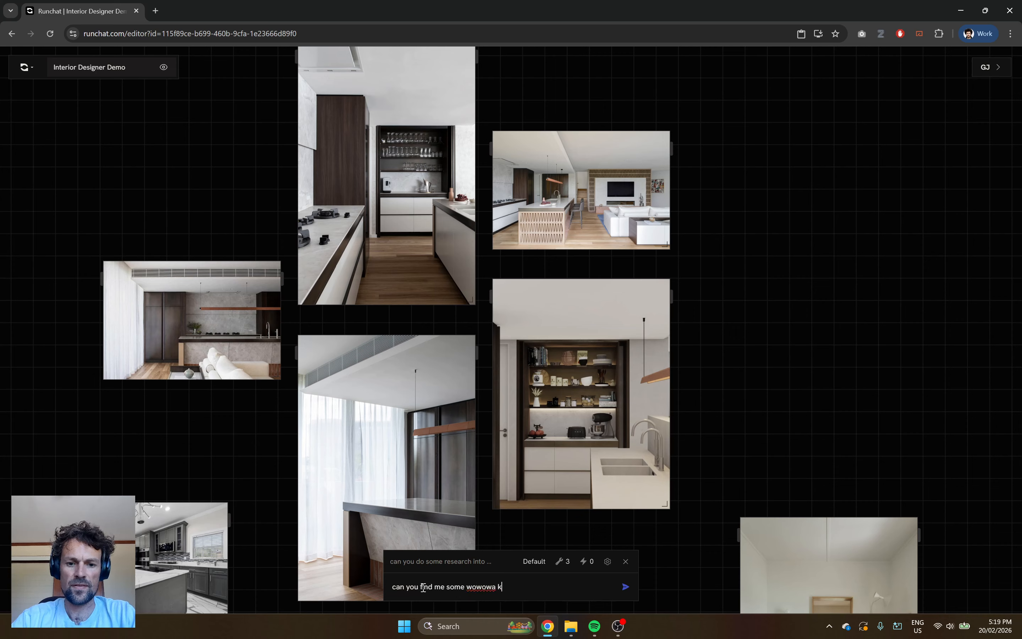
text(itchen designs)
key(Return)
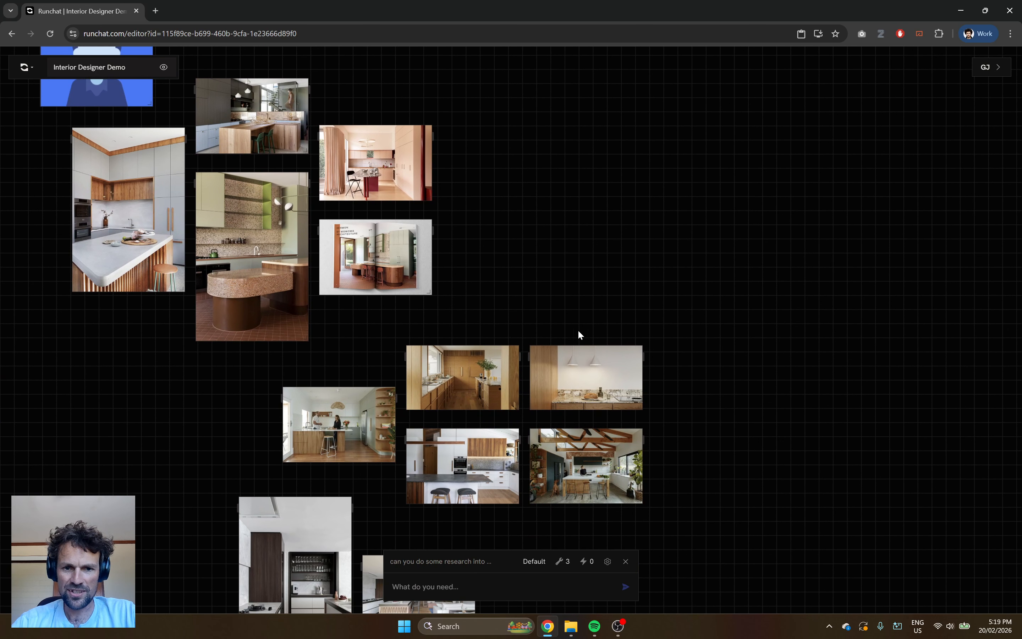
mouse_move(366, 442)
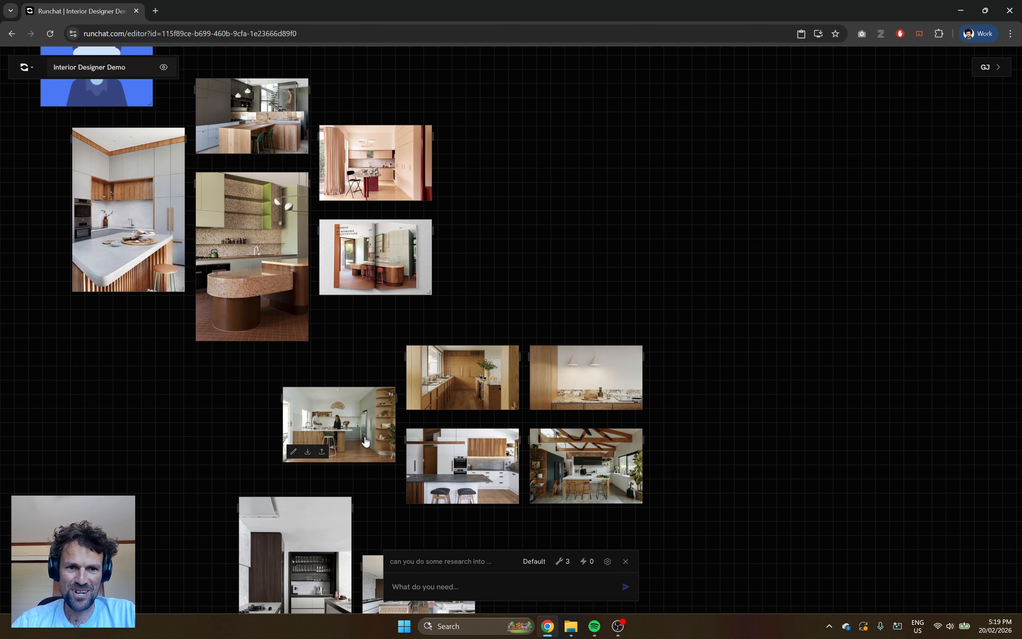
mouse_move(390, 161)
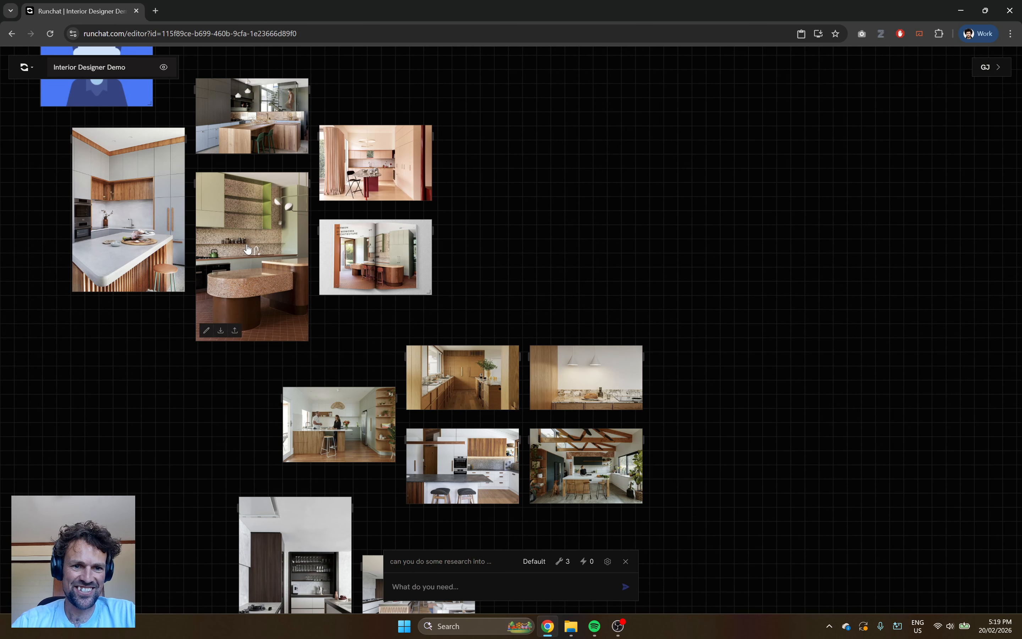
Step: Move the portrait photo of the white kitchen with the timber-slatted island out of its reference cluster toward the kitchen workflow
click(135, 218)
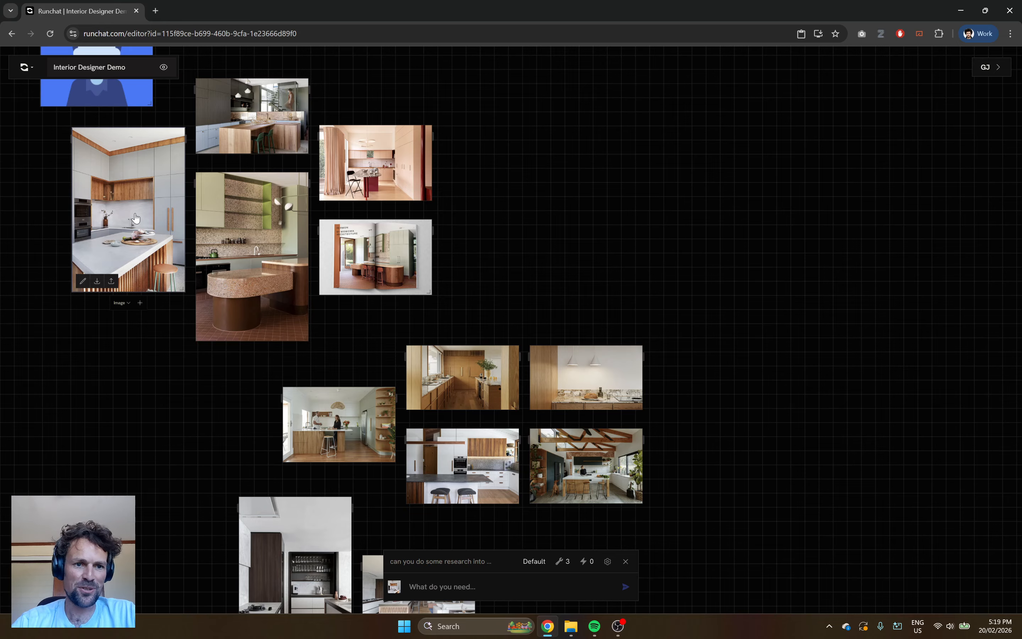
drag(111, 185, 826, 306)
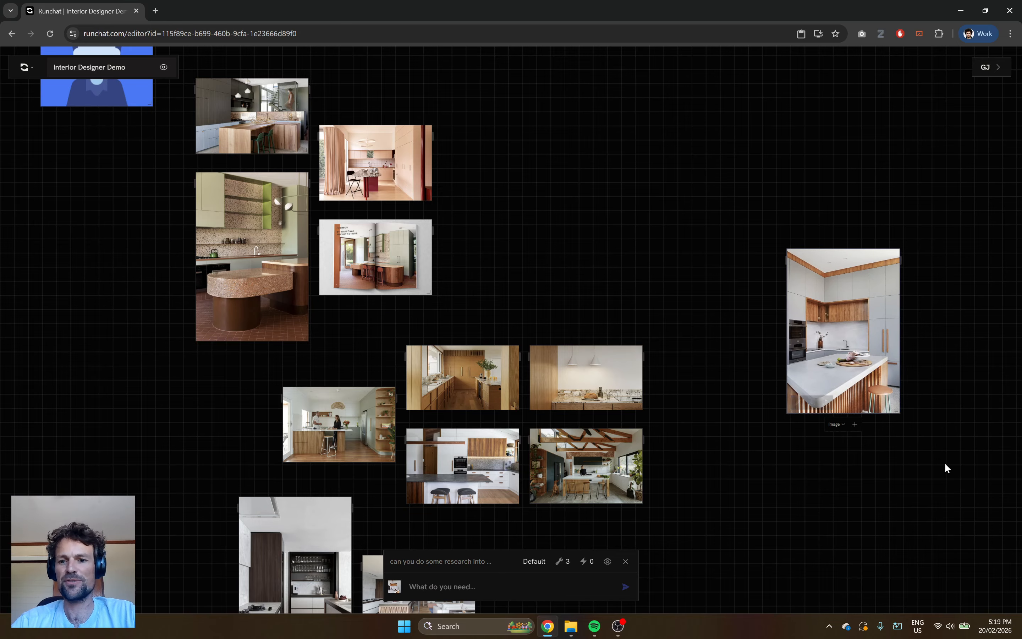
drag(947, 467, 319, 310)
scroll(311, 317, down, 1)
scroll(311, 317, down, 3)
drag(258, 220, 748, 422)
drag(906, 469, 362, 119)
drag(218, 100, 627, 423)
drag(786, 522, 586, 240)
Step: Place the white and timber kitchen reference photo directly above the kitchen line drawing
scroll(591, 250, up, 5)
mouse_move(451, 108)
mouse_down()
mouse_move(521, 259)
mouse_move(501, 249)
mouse_up()
scroll(500, 249, up, 5)
scroll(561, 268, down, 1)
click(683, 320)
drag(662, 324, 573, 253)
scroll(409, 290, down, 2)
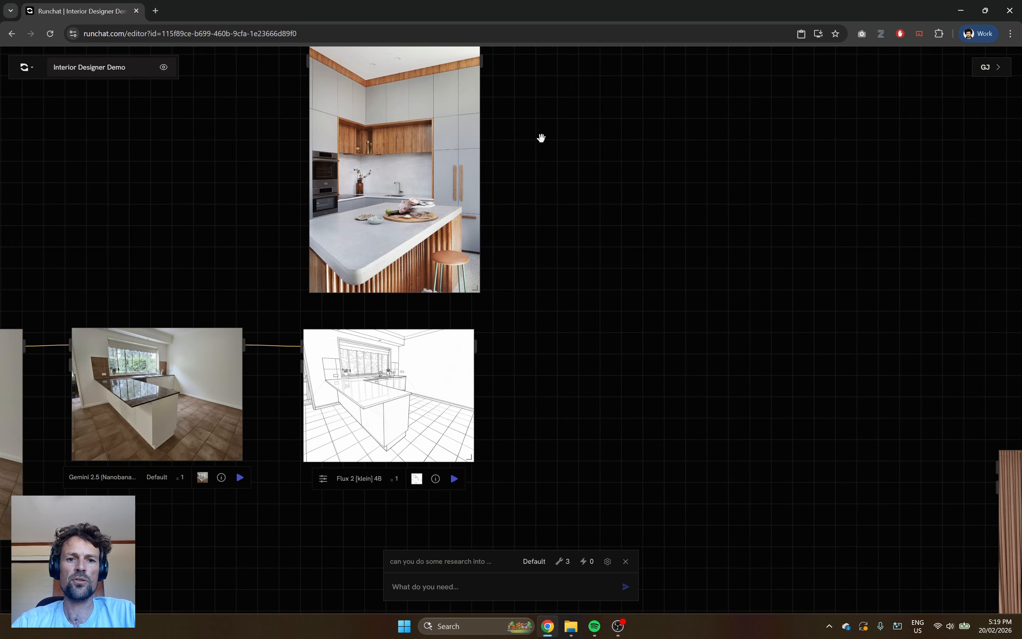
drag(541, 137, 551, 234)
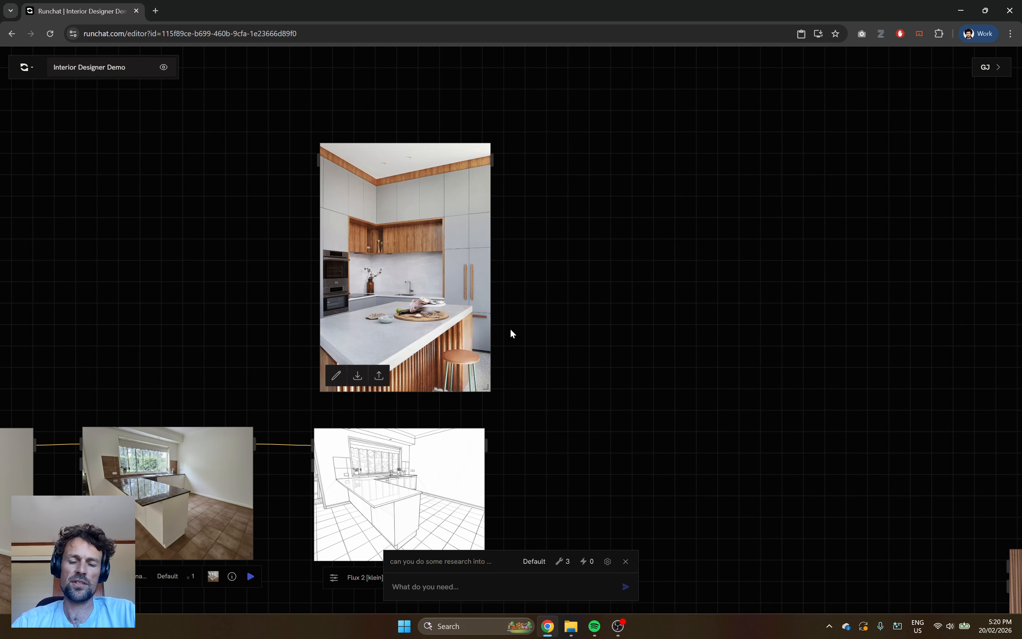
Step: Close the open chat, add a Gemini 2.5 (Nanobanana) node beside the reference photo and swap its model to Gemini 3 (Nanobanana)
drag(597, 409, 527, 356)
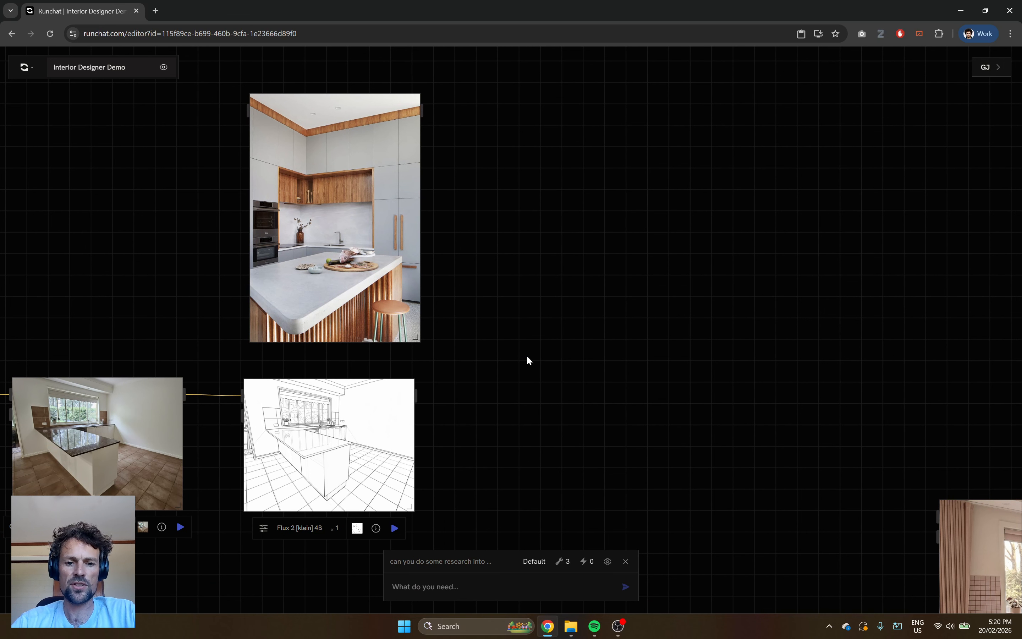
click(626, 561)
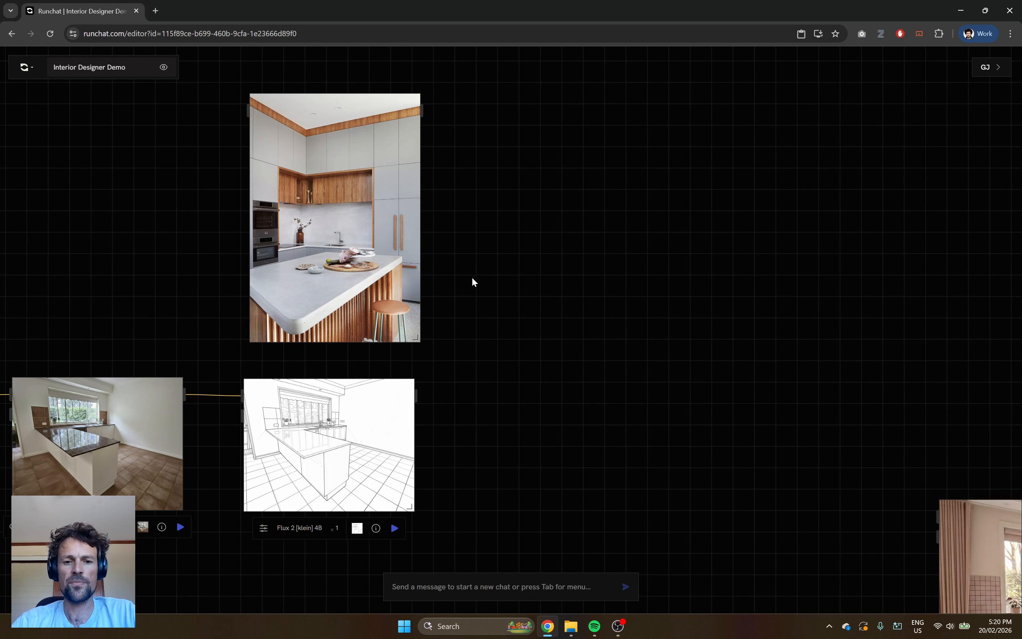
double_click(495, 293)
key(Tab)
text(gemini)
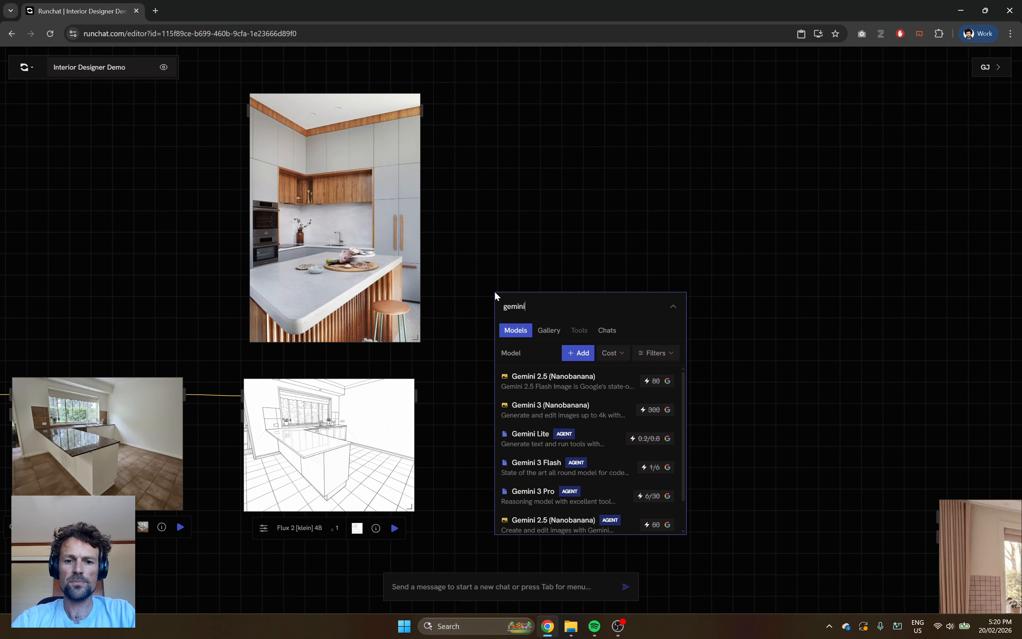
click(555, 380)
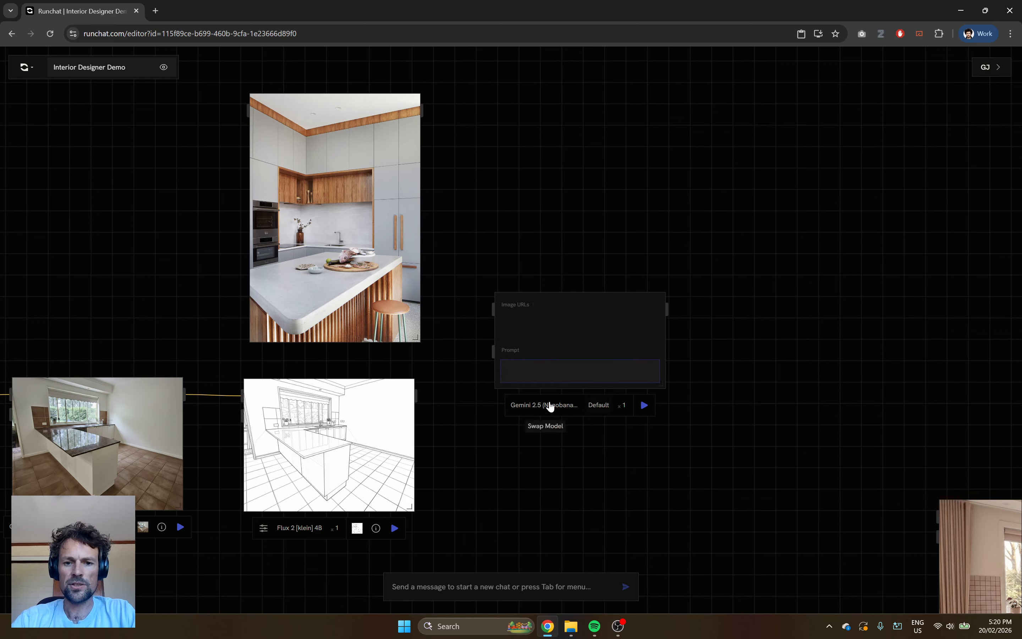
click(548, 404)
text(gemini)
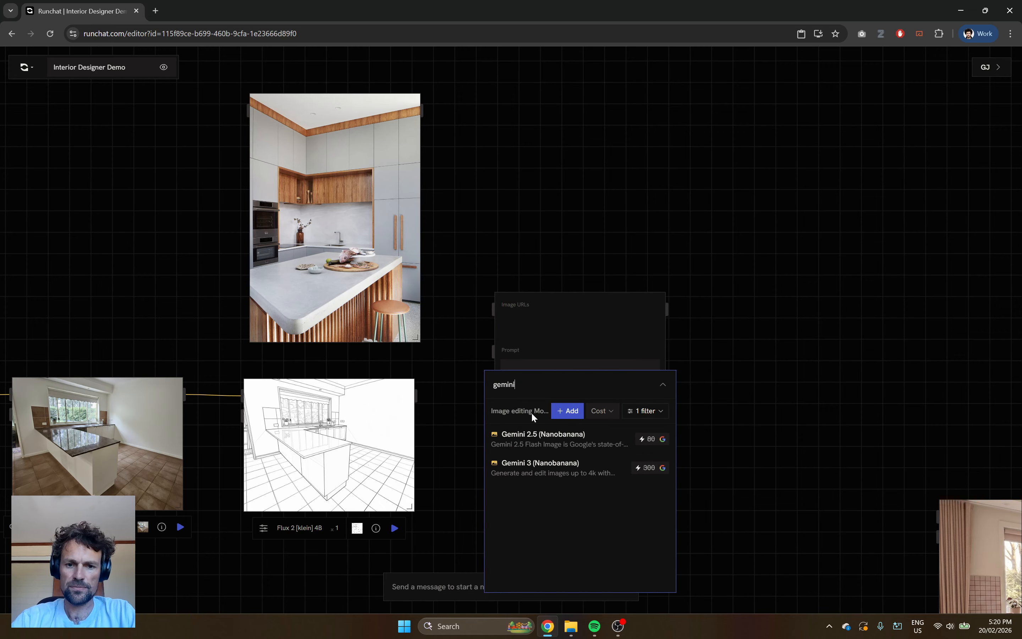
click(533, 469)
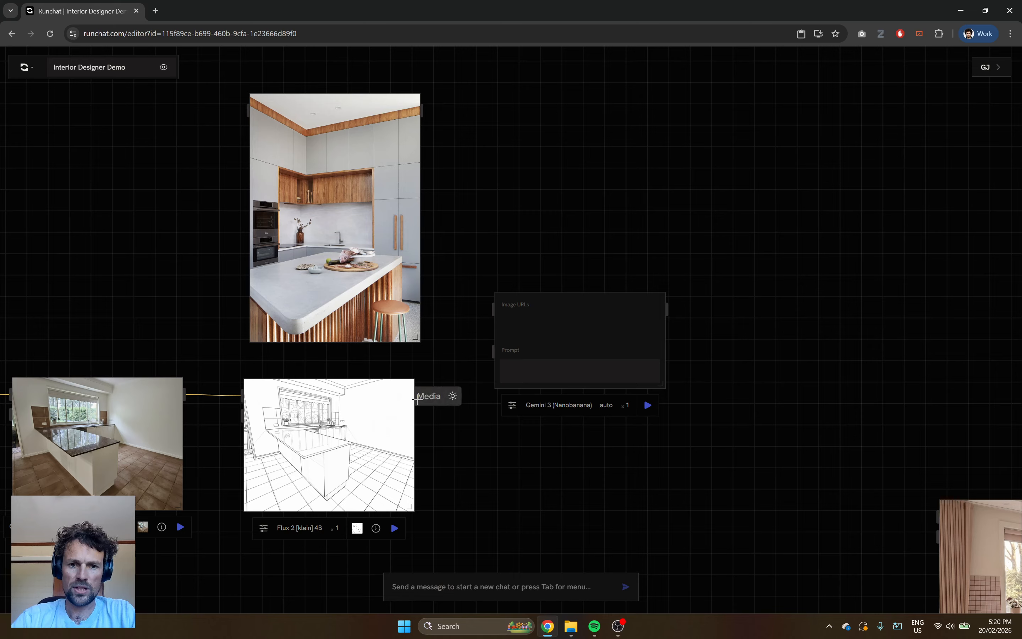
Step: Connect the reference photo and the line drawing to the Gemini 3 node's Image URLs input and set its aspect ratio to 4:3
drag(423, 111, 493, 309)
drag(416, 396, 493, 309)
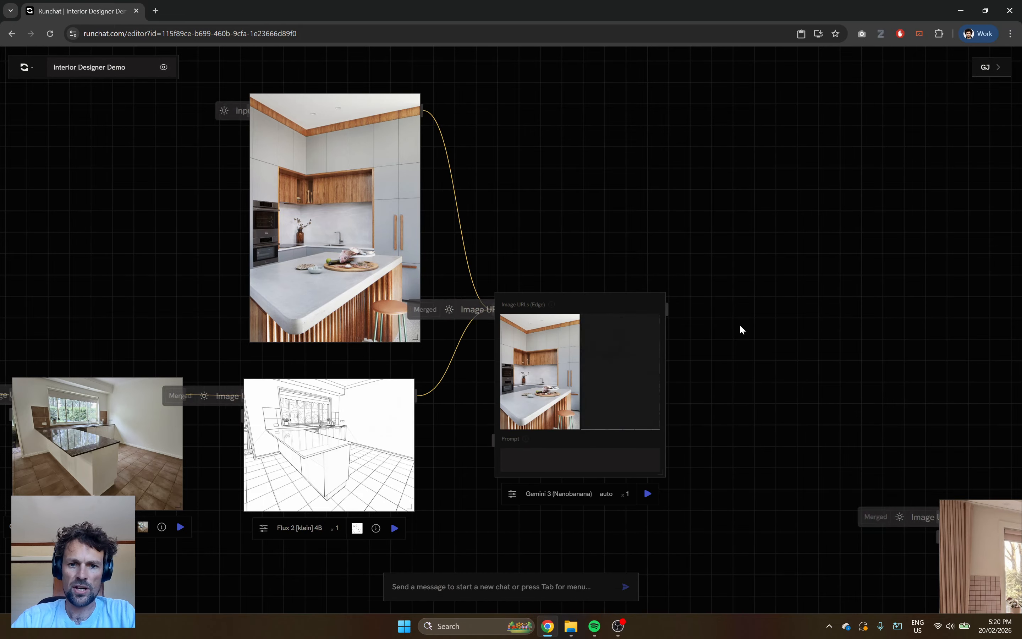
scroll(608, 503, up, 2)
click(604, 491)
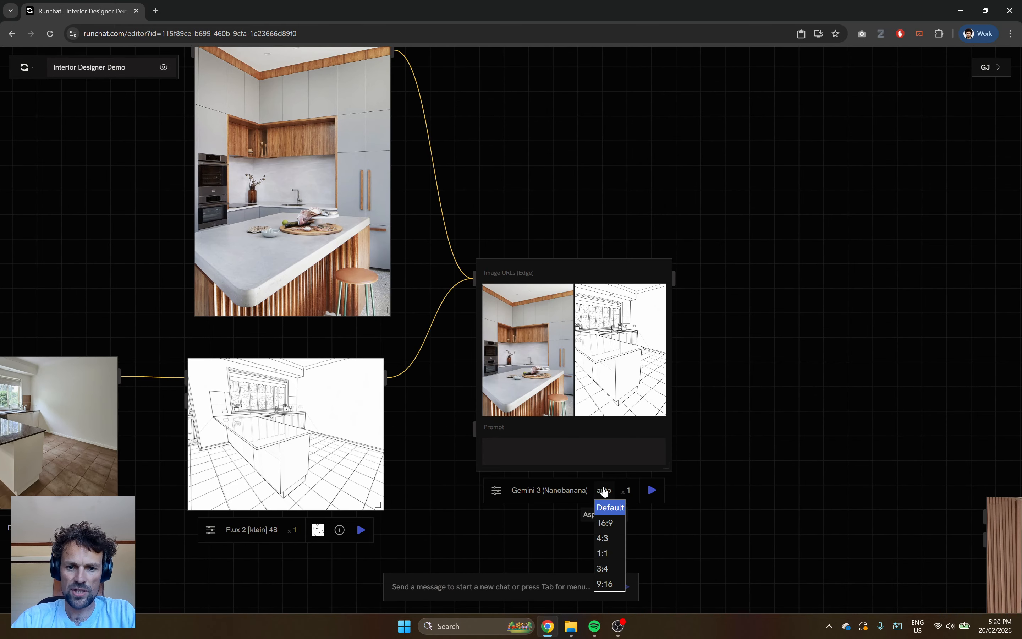
click(610, 539)
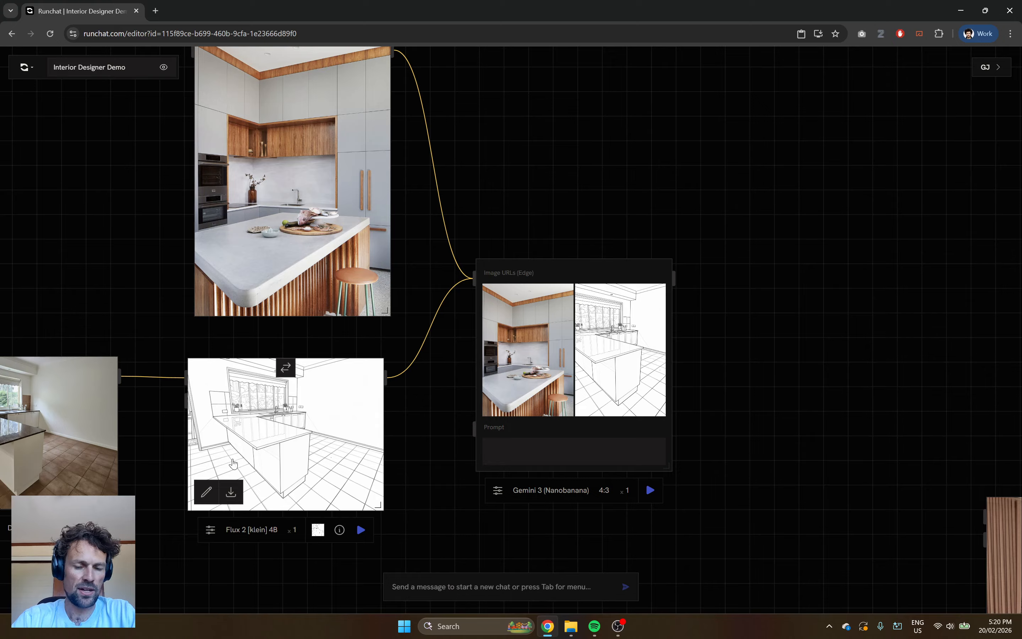
Step: Copy the full interior designer redesign prompt from the existing Gemini 3 node and switch that node back to its image view
scroll(827, 254, down, 5)
drag(858, 293, 567, 174)
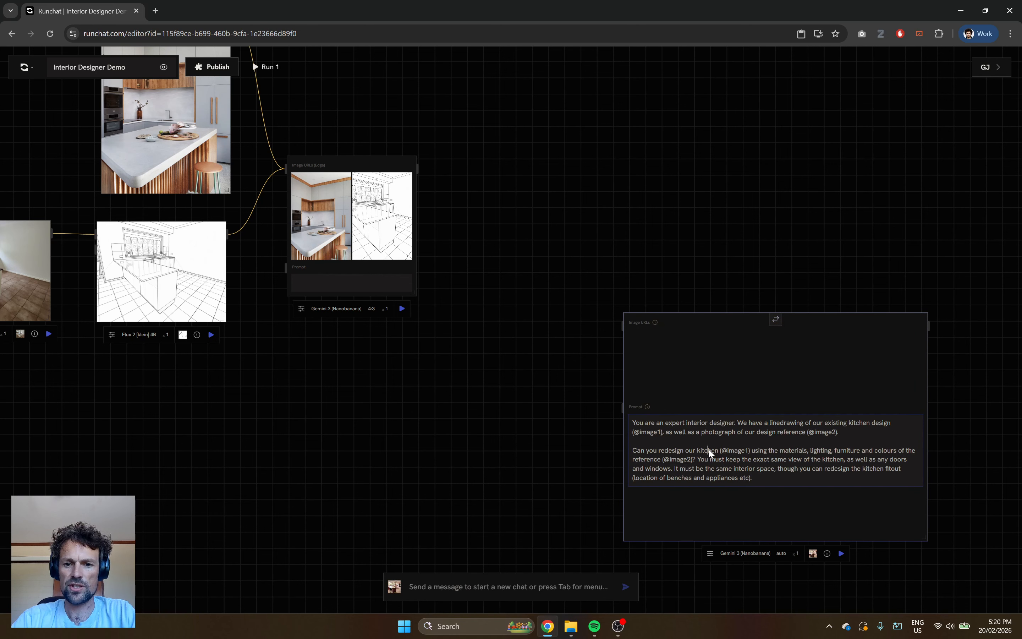
triple_click(709, 451)
drag(765, 482, 633, 423)
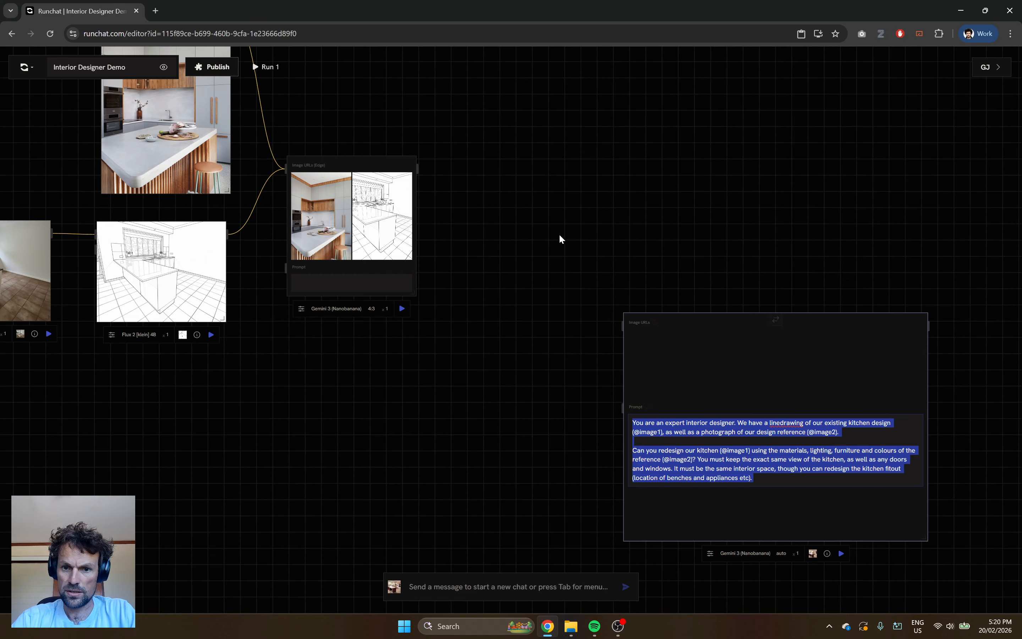
click(516, 222)
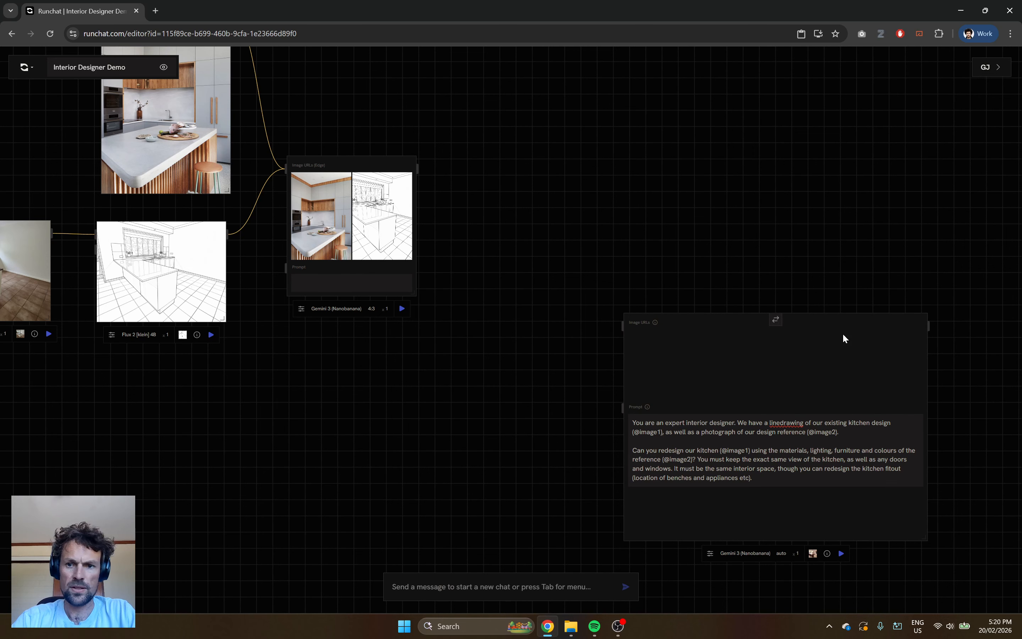
click(775, 321)
drag(505, 202, 716, 264)
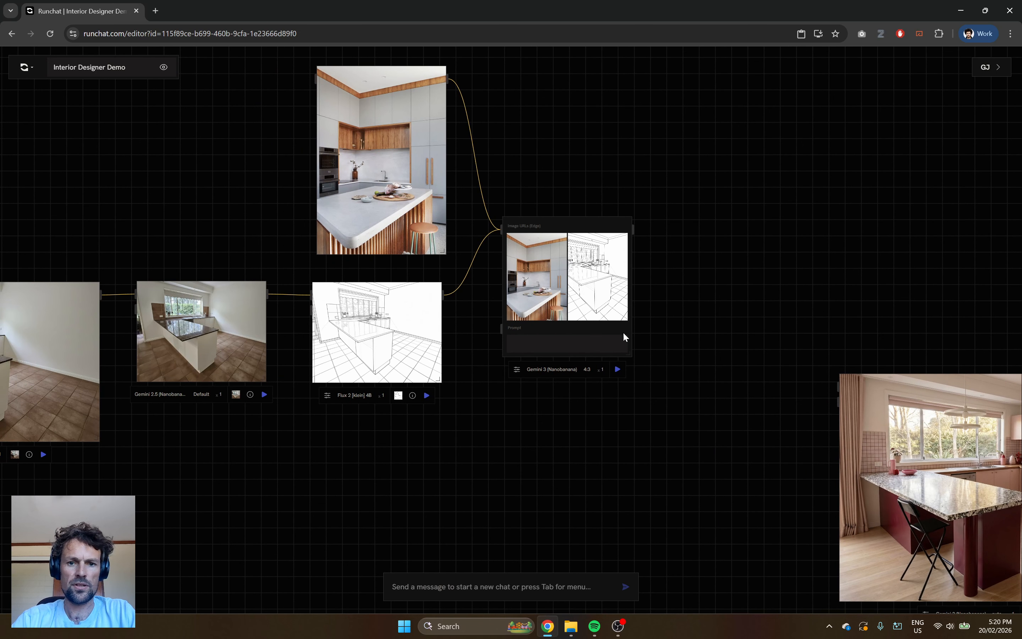
Step: Paste the interior designer redesign prompt into the new Gemini 3 node and run it
scroll(623, 332, up, 5)
click(432, 361)
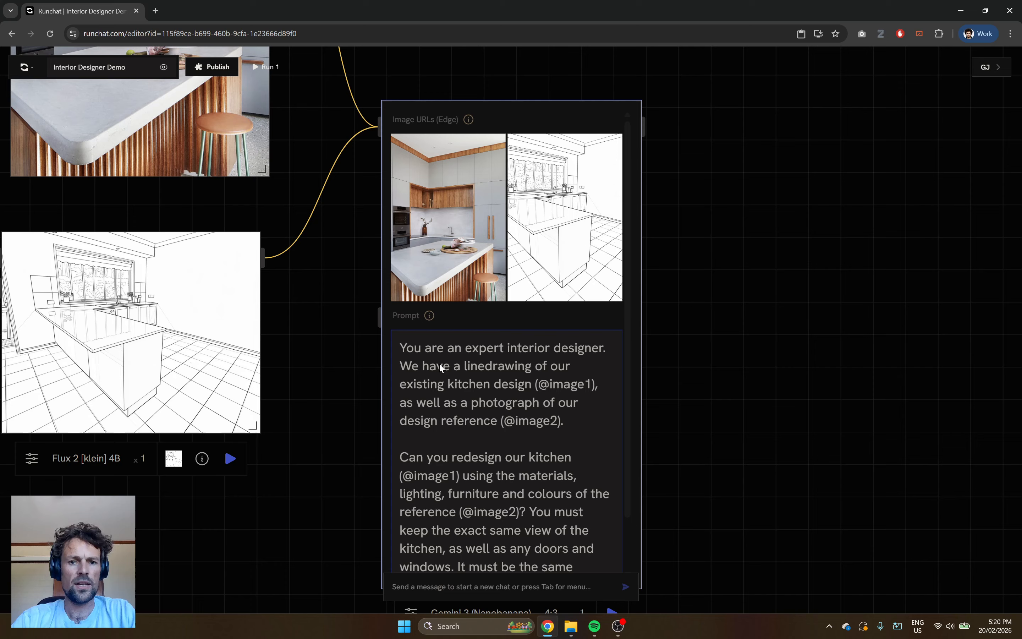
key(ctrl+v)
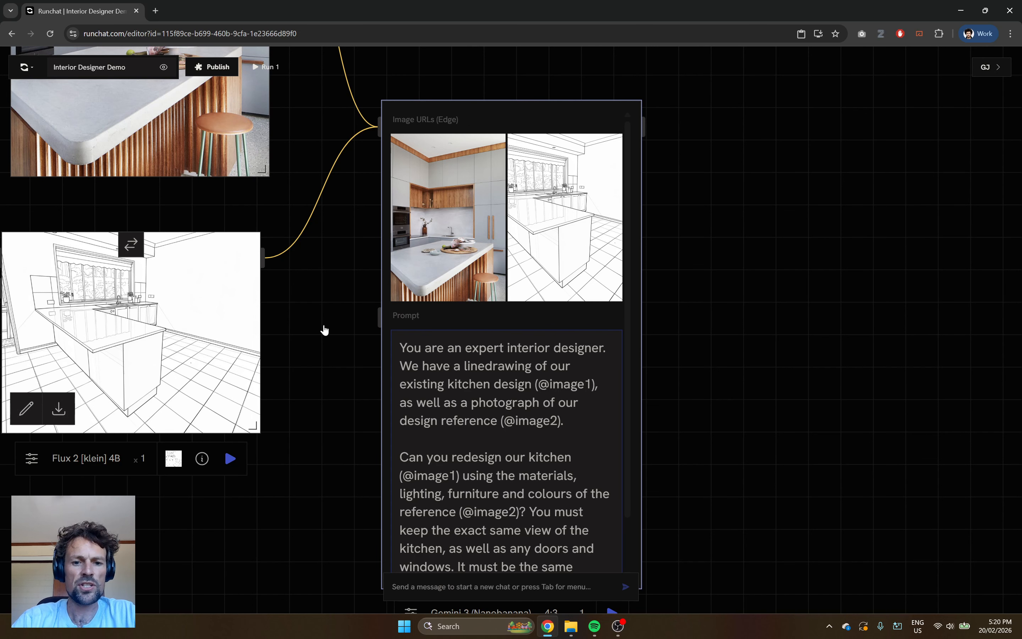
click(732, 329)
scroll(731, 329, down, 3)
click(641, 553)
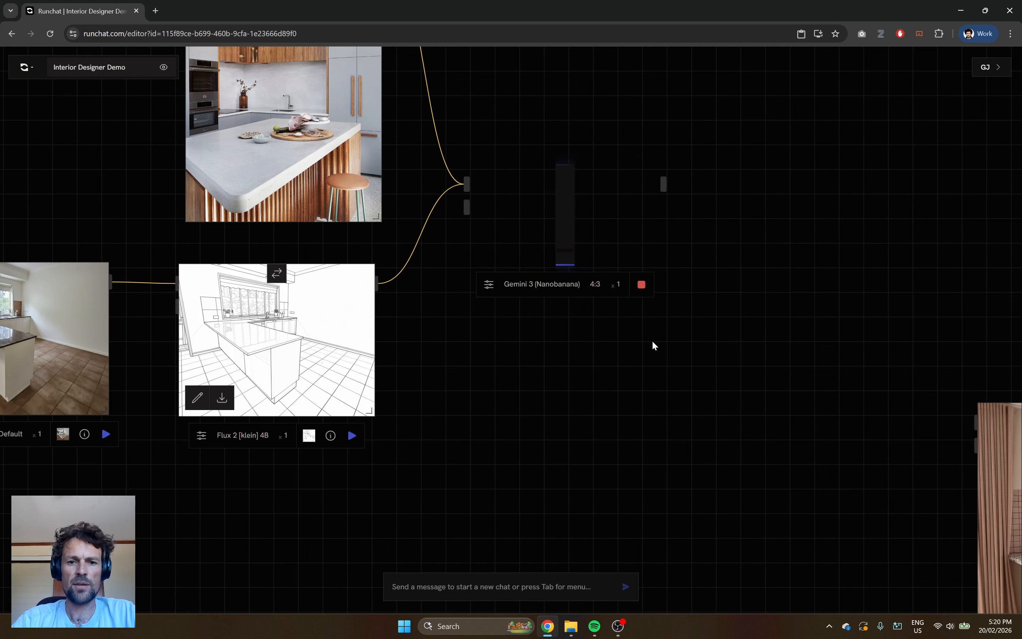
Step: Enlarge the redesigned kitchen image in the new Gemini 3 node and the Flux 2 line drawing beside it
drag(661, 264, 826, 416)
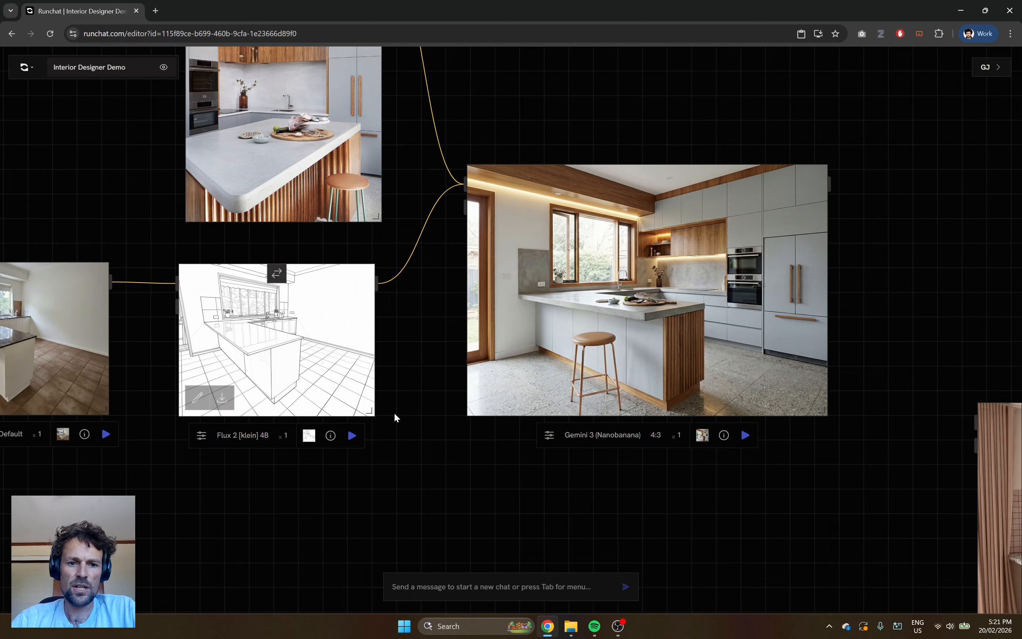
mouse_move(374, 414)
mouse_down()
mouse_move(431, 426)
mouse_move(396, 423)
mouse_up()
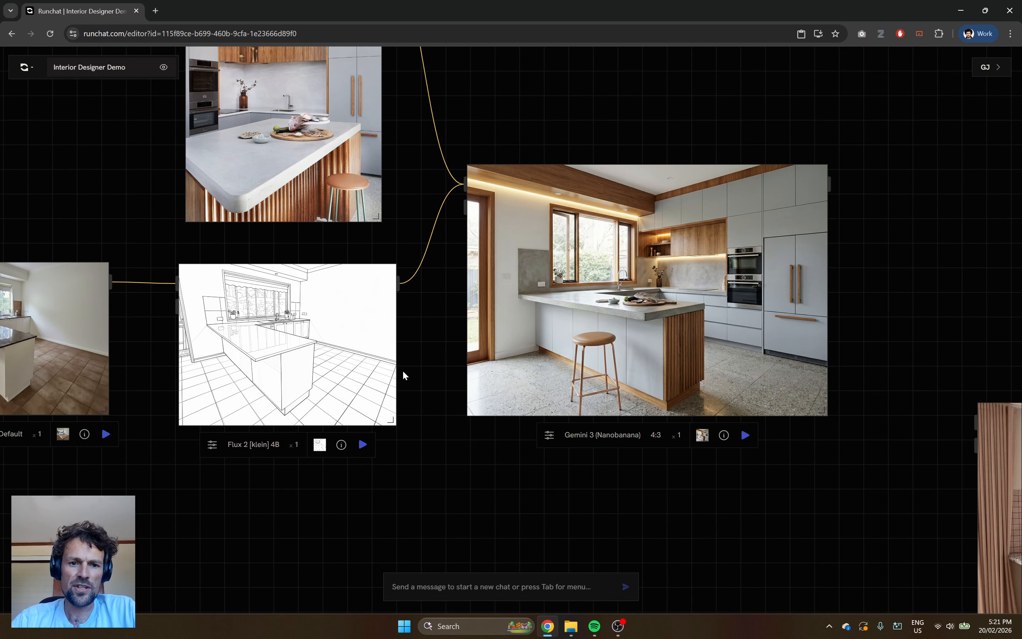
scroll(135, 344, down, 5)
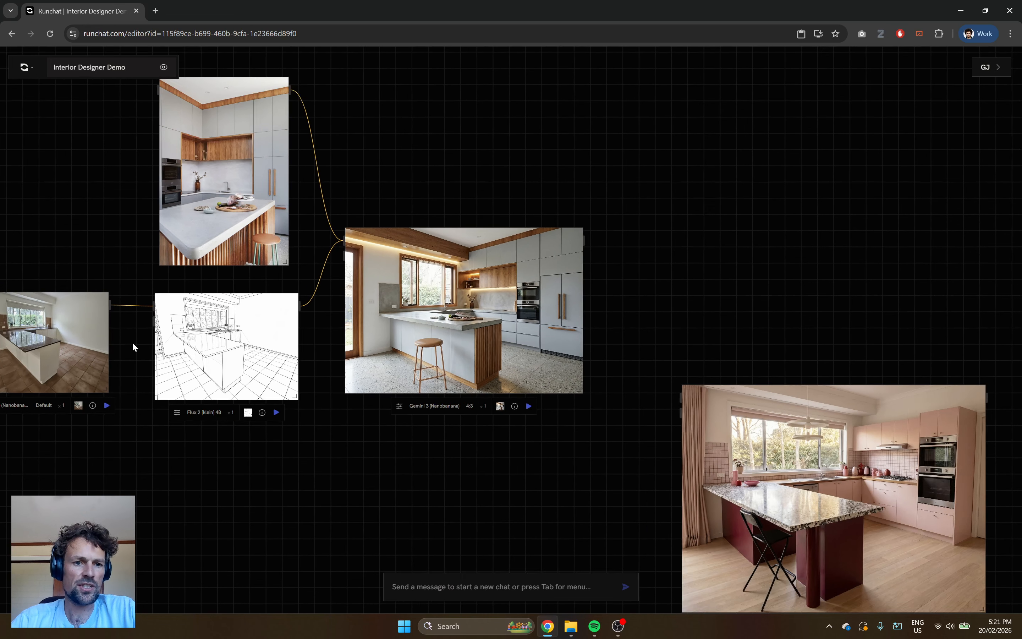
Step: Widen the marked-up original kitchen photo, move it clear of its neighbour, and slightly enlarge the Gemini 2.5 image that follows it
mouse_move(40, 246)
mouse_down()
mouse_move(218, 222)
mouse_move(642, 197)
mouse_up()
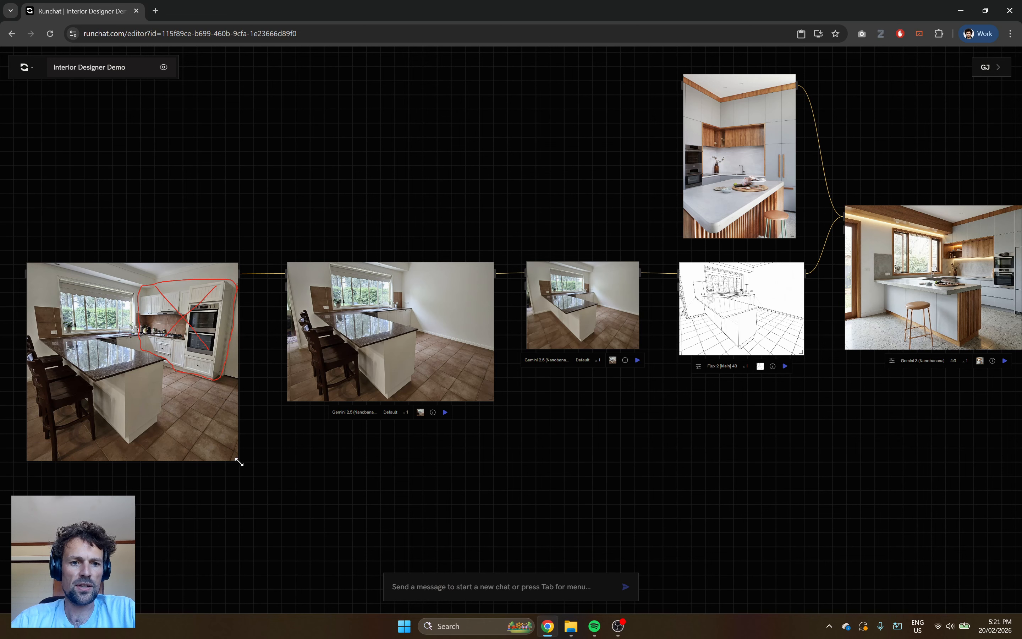
mouse_move(239, 462)
mouse_down()
mouse_move(327, 450)
mouse_move(297, 426)
mouse_move(326, 448)
mouse_move(307, 442)
mouse_up()
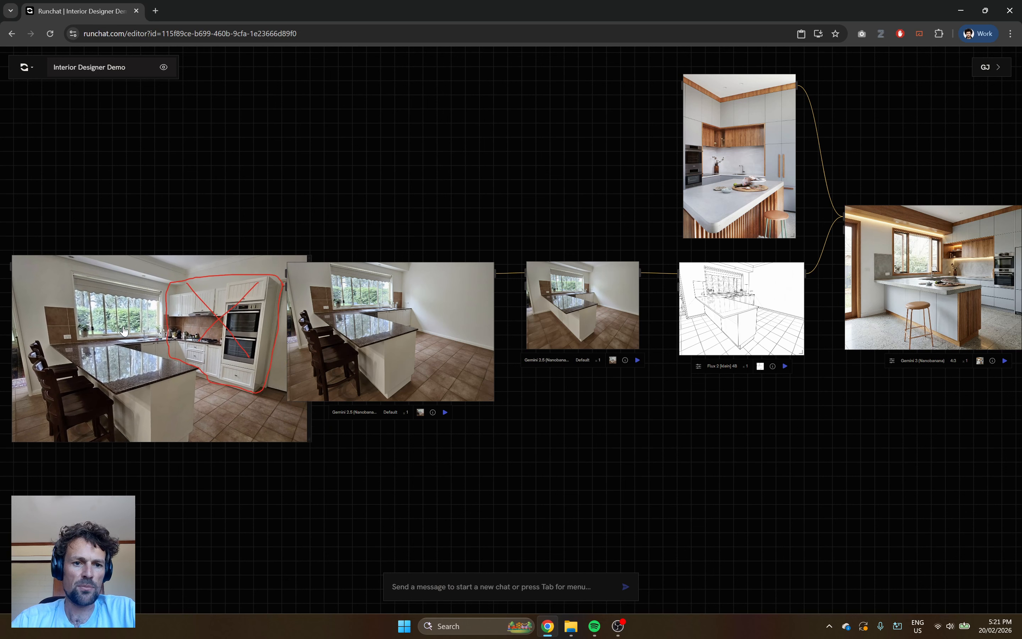
mouse_move(124, 331)
mouse_down()
mouse_move(31, 314)
mouse_move(44, 316)
mouse_up()
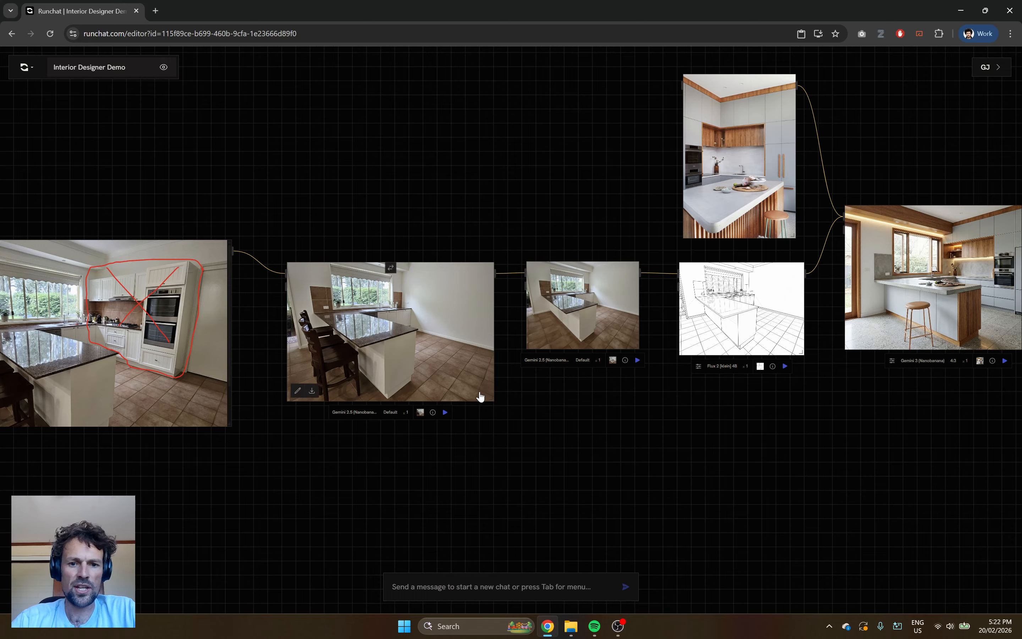
drag(493, 400, 503, 404)
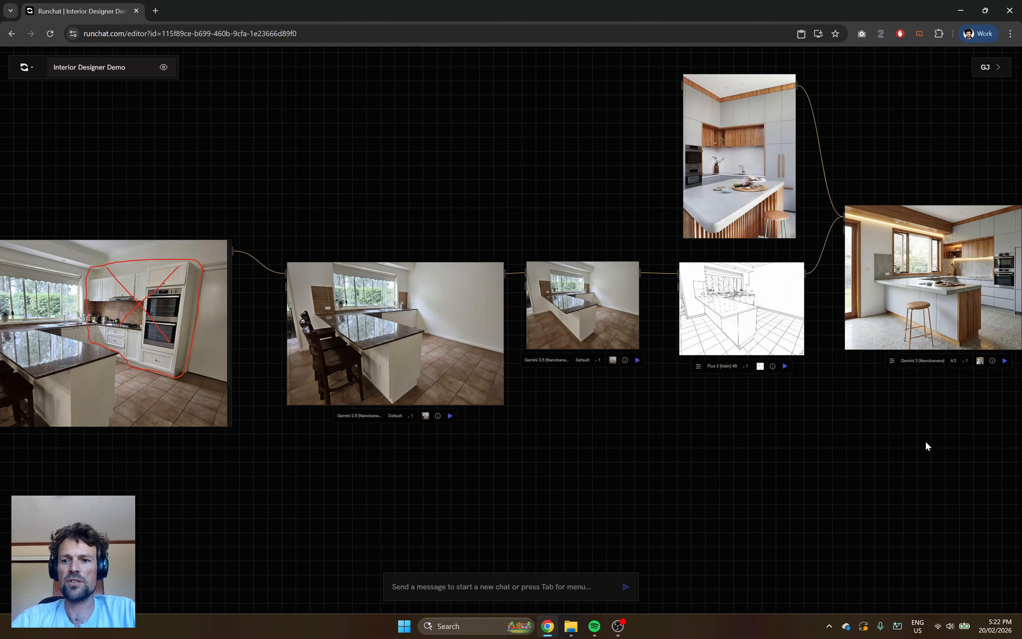
Step: Duplicate the Flux 2 [klein] 4B line drawing node and place it above the reference photo
drag(883, 434, 470, 562)
scroll(595, 416, up, 5)
scroll(567, 316, down, 2)
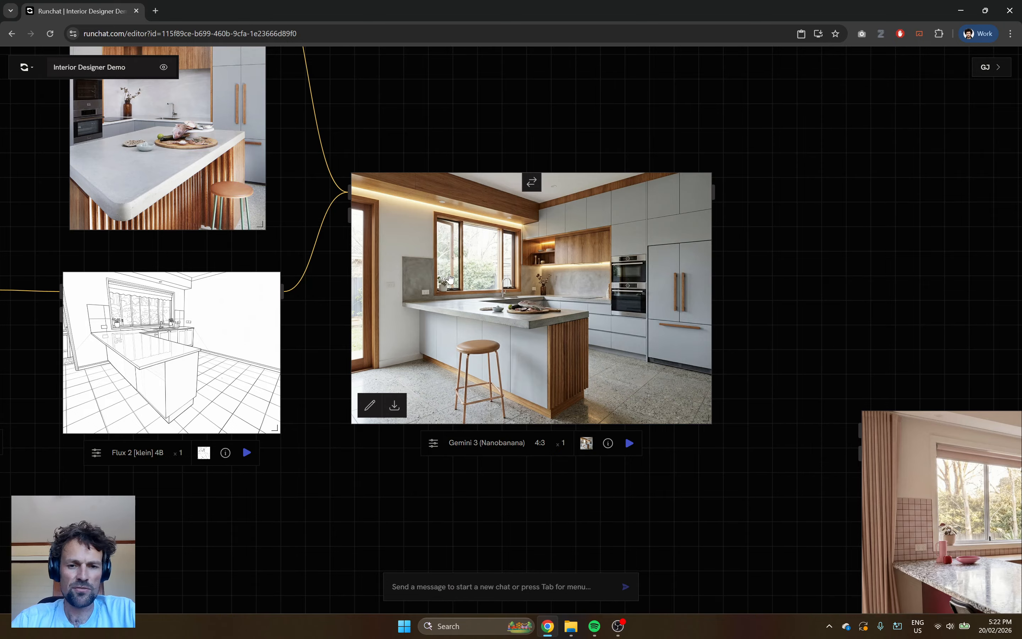
scroll(526, 328, down, 1)
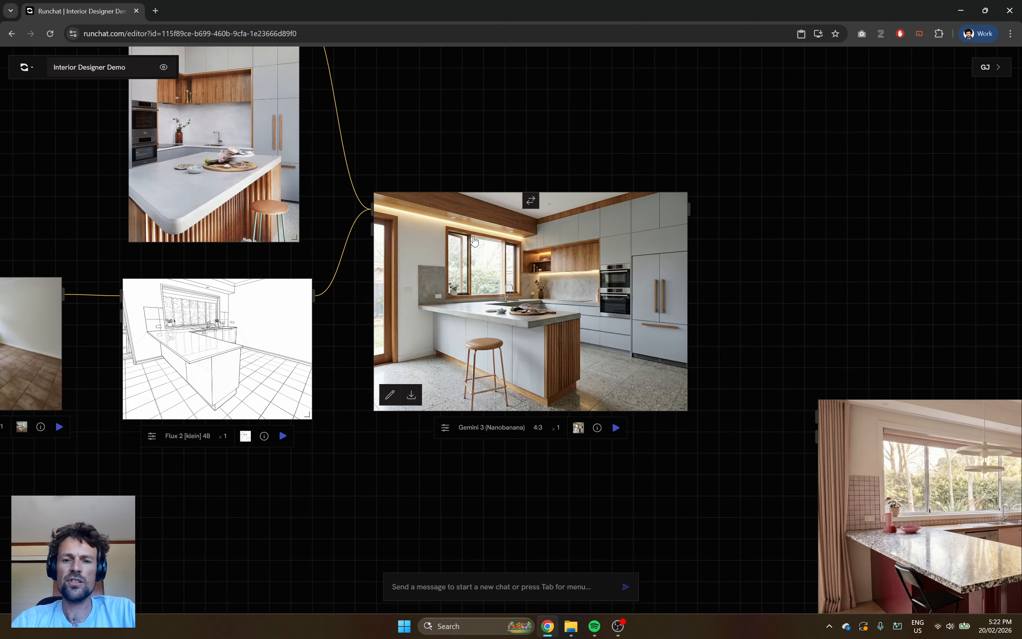
scroll(554, 305, down, 1)
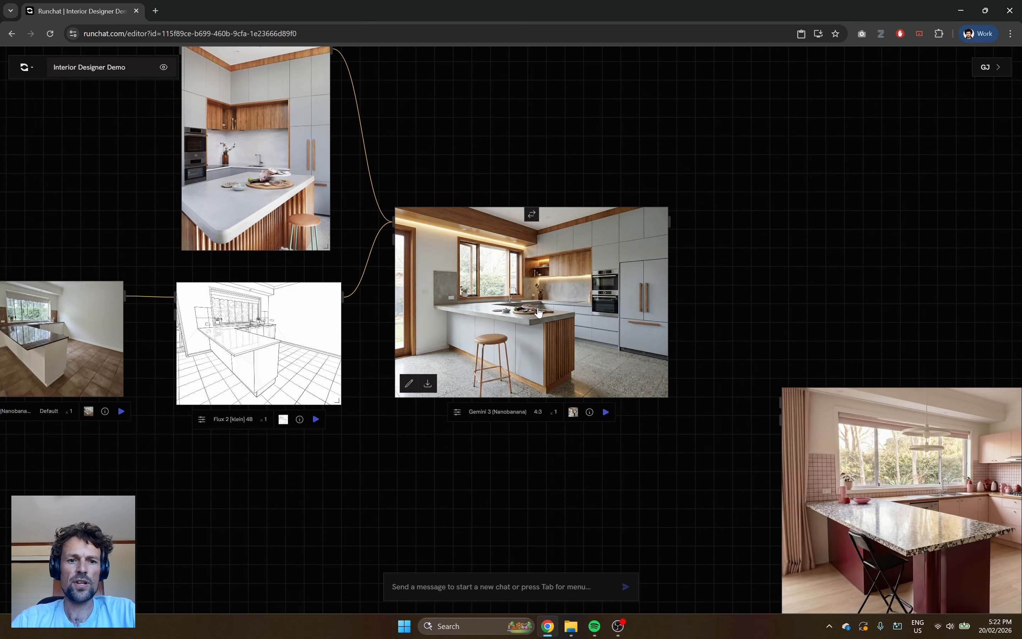
drag(479, 125, 484, 147)
drag(504, 289, 509, 351)
key(alt)
mouse_move(412, 200)
mouse_down()
mouse_move(520, 148)
mouse_move(484, 137)
mouse_move(276, 320)
mouse_move(398, 240)
mouse_move(561, 102)
mouse_move(334, 9)
mouse_up()
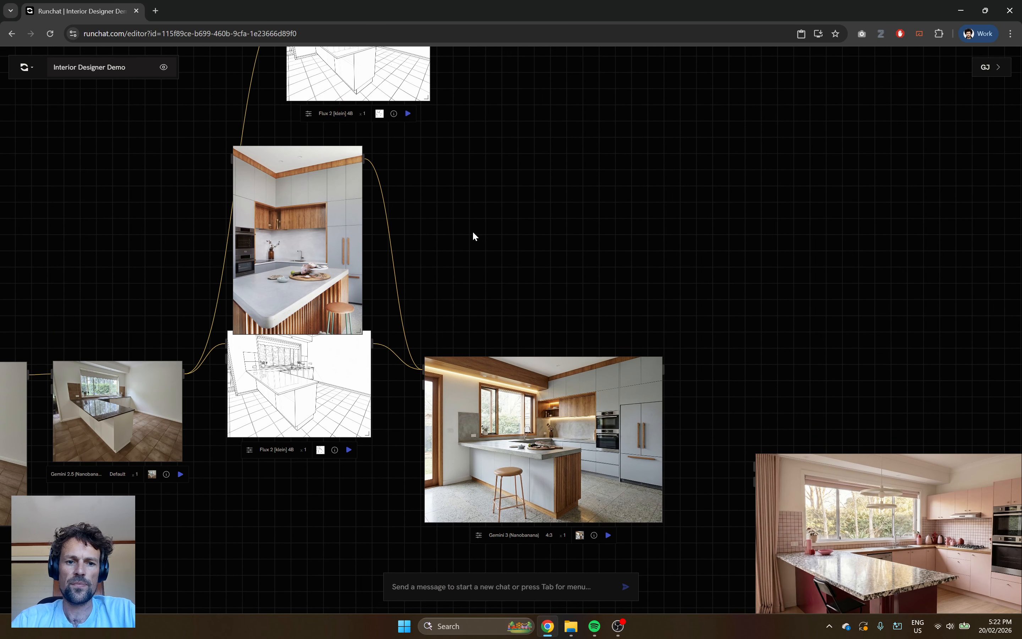
Step: Separate the overlapping line drawing and reference photo, and line up the duplicate line drawing above them
drag(331, 376, 332, 418)
mouse_move(311, 225)
mouse_down()
mouse_move(306, 258)
mouse_move(318, 261)
mouse_up()
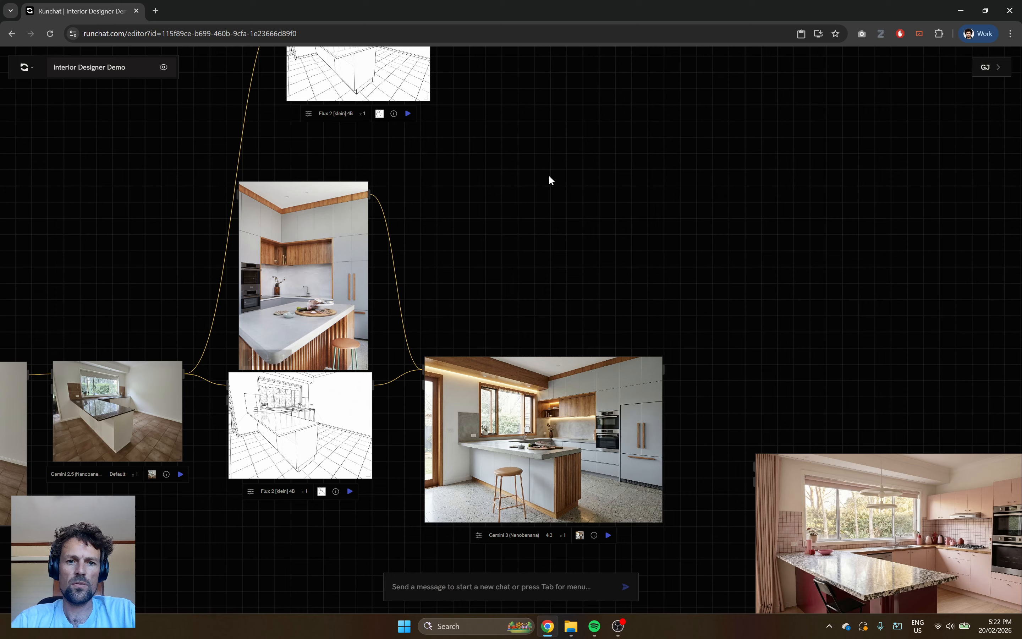
drag(516, 158, 523, 295)
mouse_move(340, 203)
mouse_down()
mouse_move(294, 230)
mouse_move(286, 261)
mouse_up()
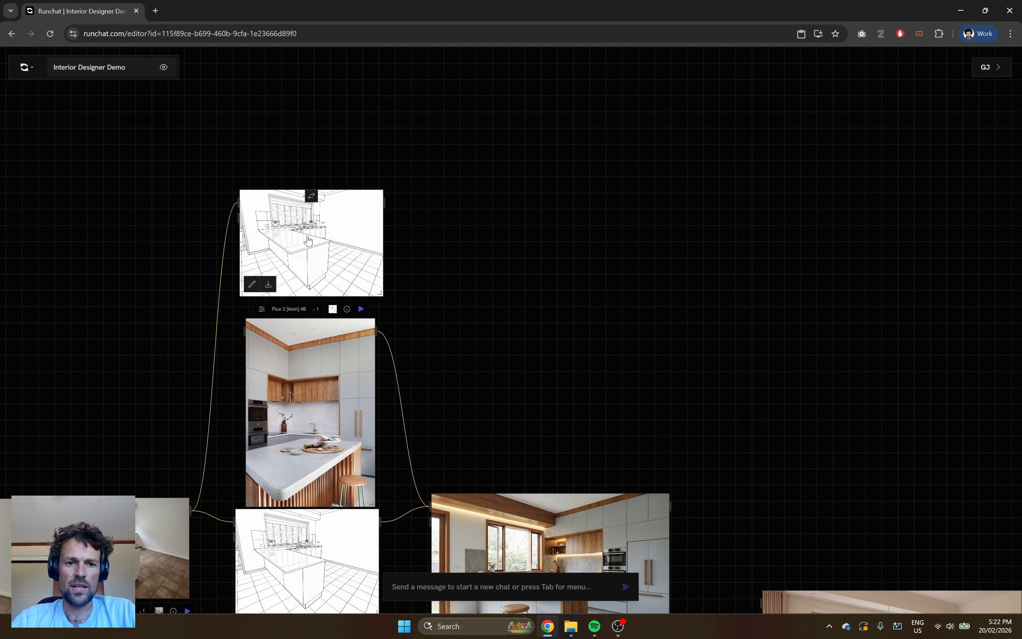
Step: Try crossing out the splashbacks and curtain in red on the duplicate line drawing, discarding the markup and deleting the duplicate
scroll(308, 237, up, 4)
double_click(311, 239)
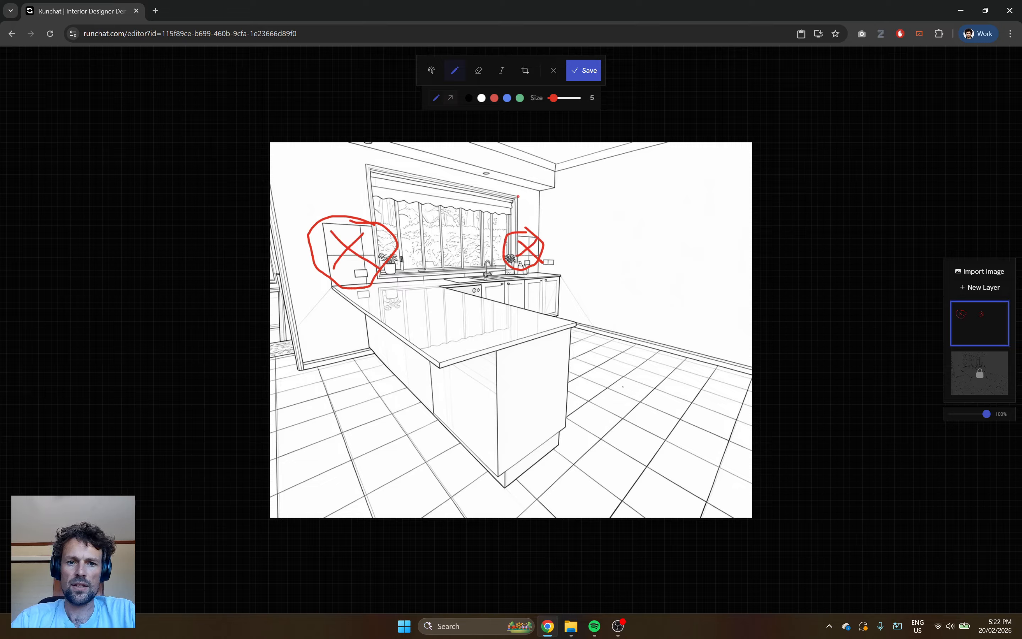
mouse_move(527, 191)
mouse_down()
mouse_move(403, 175)
mouse_move(512, 211)
mouse_up()
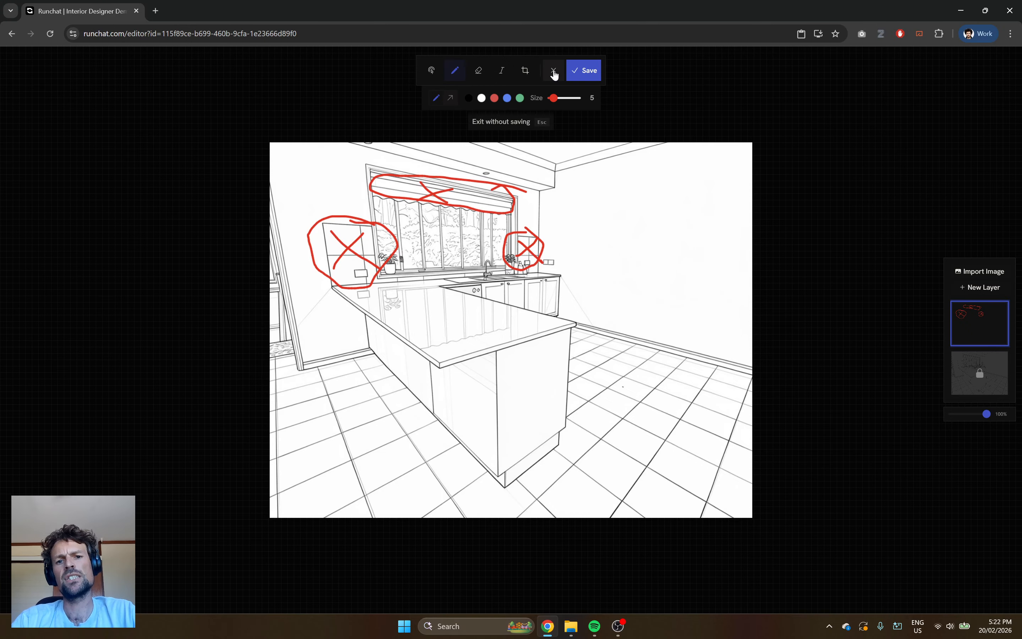
click(555, 74)
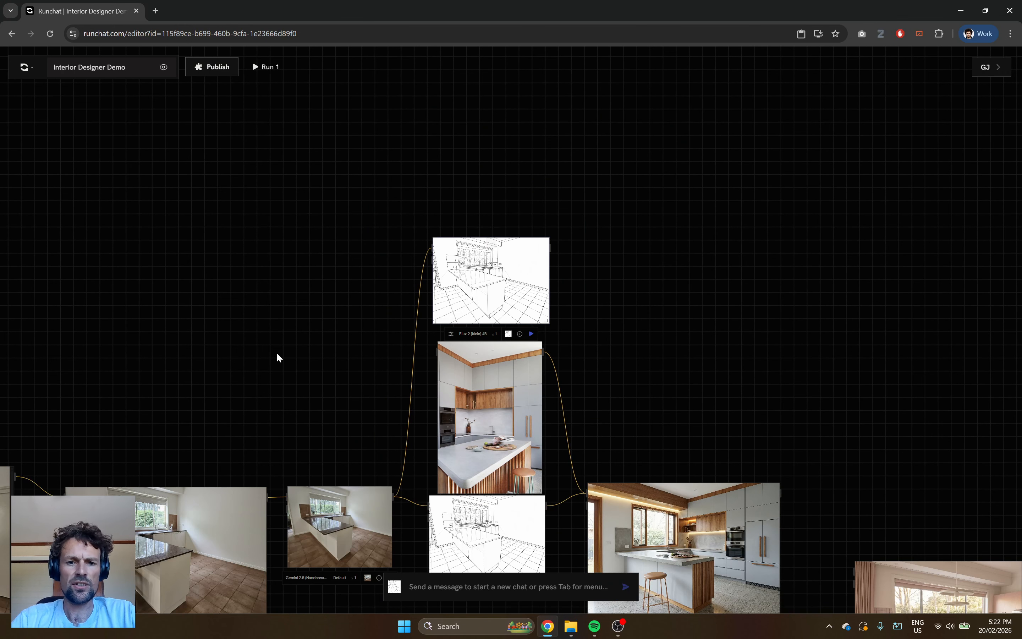
scroll(468, 314, up, 3)
key(Delete)
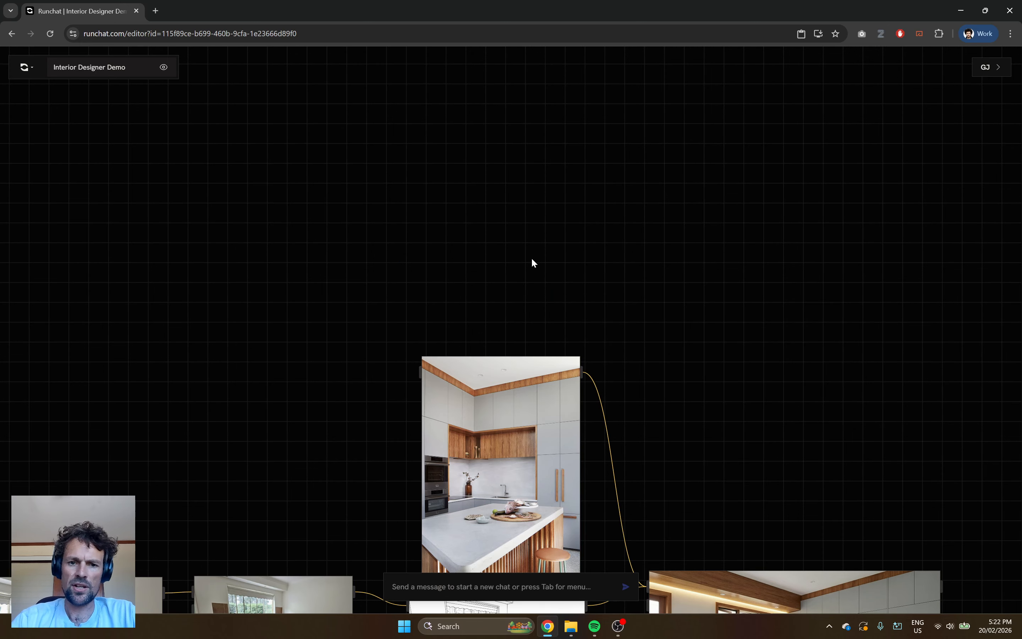
Step: Duplicate the Gemini 2.5 node showing the kitchen without stools and place the copy above the original
drag(276, 441, 373, 214)
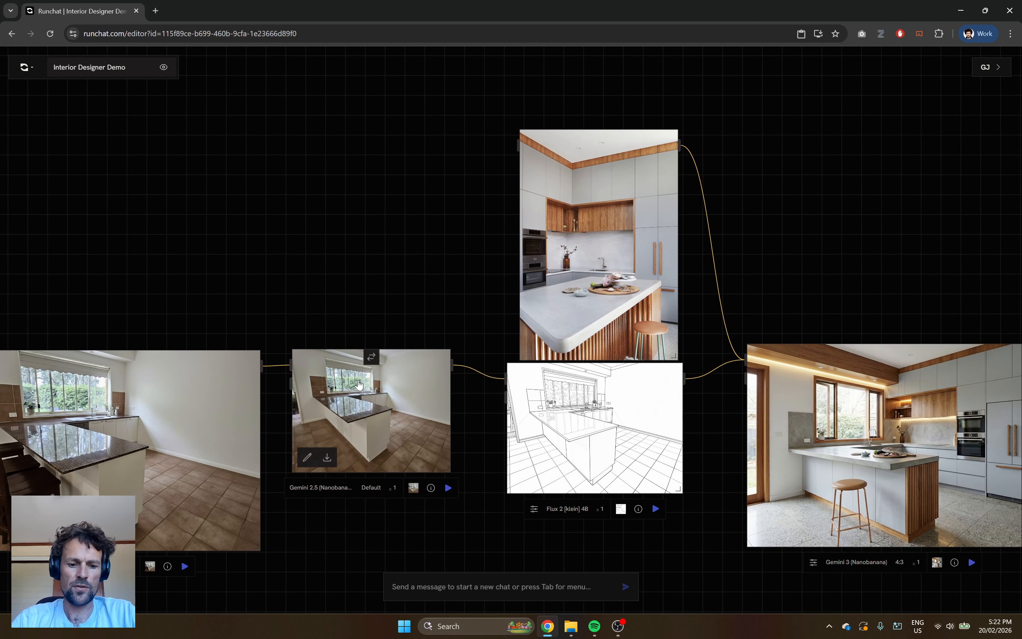
alt+drag(358, 387, 372, 66)
drag(367, 277, 372, 404)
drag(203, 121, 199, 264)
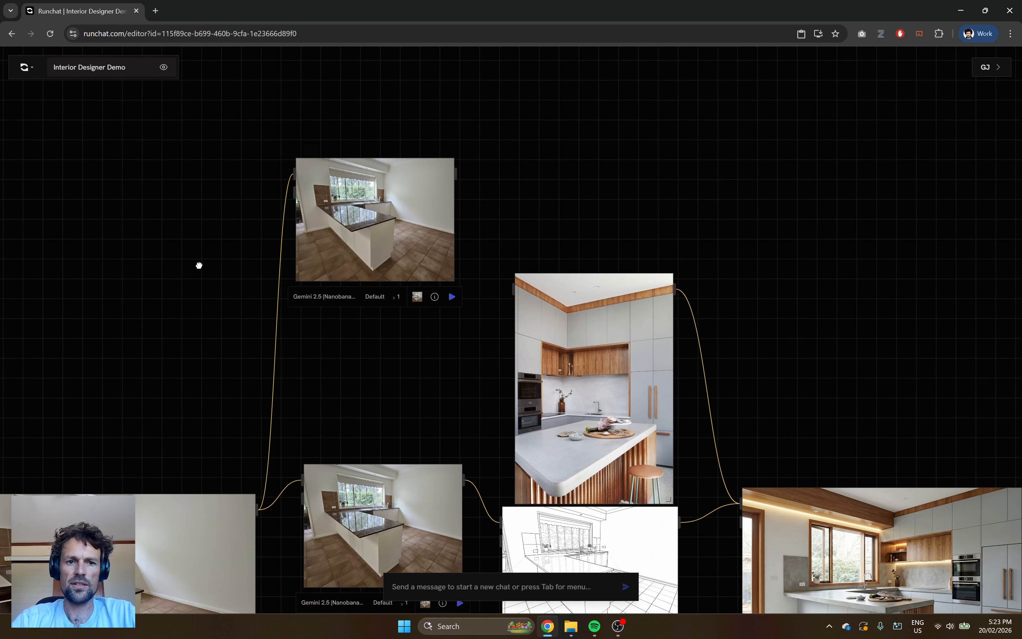
Step: Cross out both splashbacks and the window curtain in red on the upper Gemini 2.5 kitchen image and save the markup
scroll(423, 211, up, 5)
scroll(334, 218, down, 2)
click(232, 302)
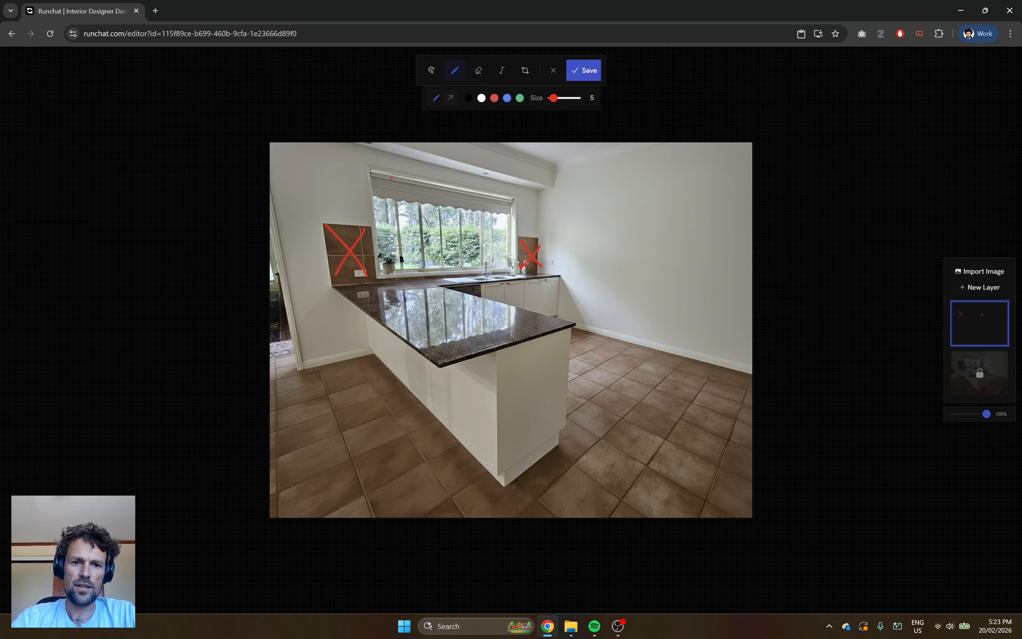
click(584, 70)
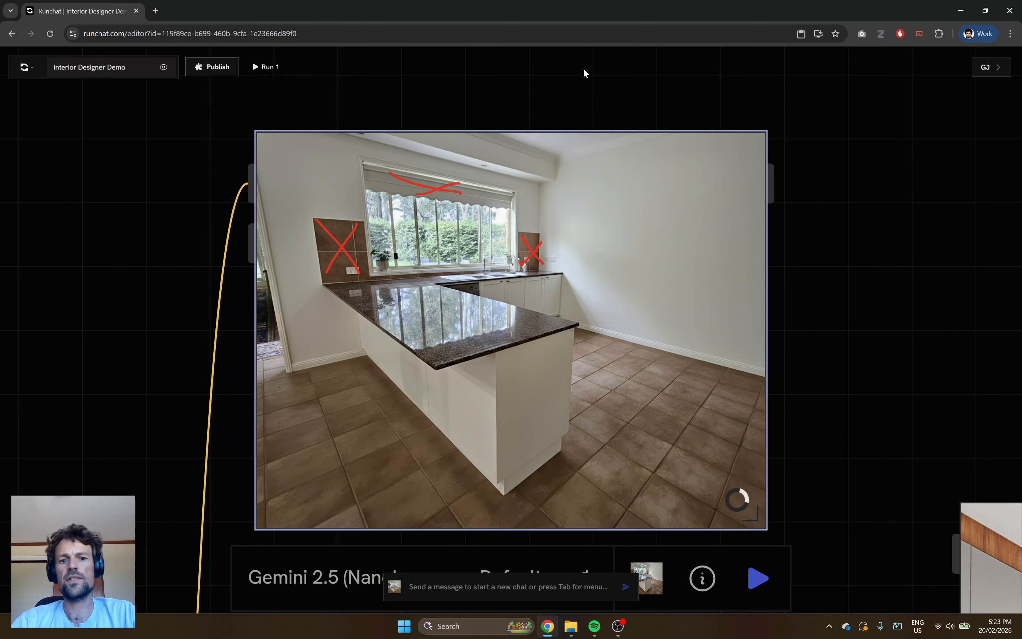
Step: Add a Gemini 2.5 (Nanobanana) node beside the marked-up kitchen image
scroll(236, 183, down, 3)
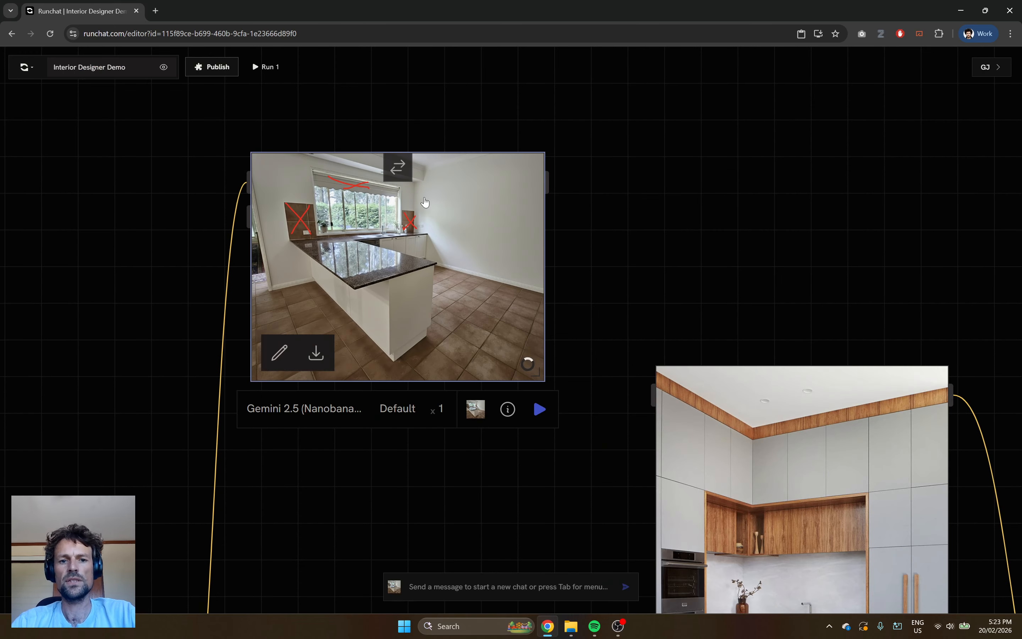
drag(424, 204, 407, 165)
click(674, 131)
scroll(464, 186, right, 5)
double_click(456, 136)
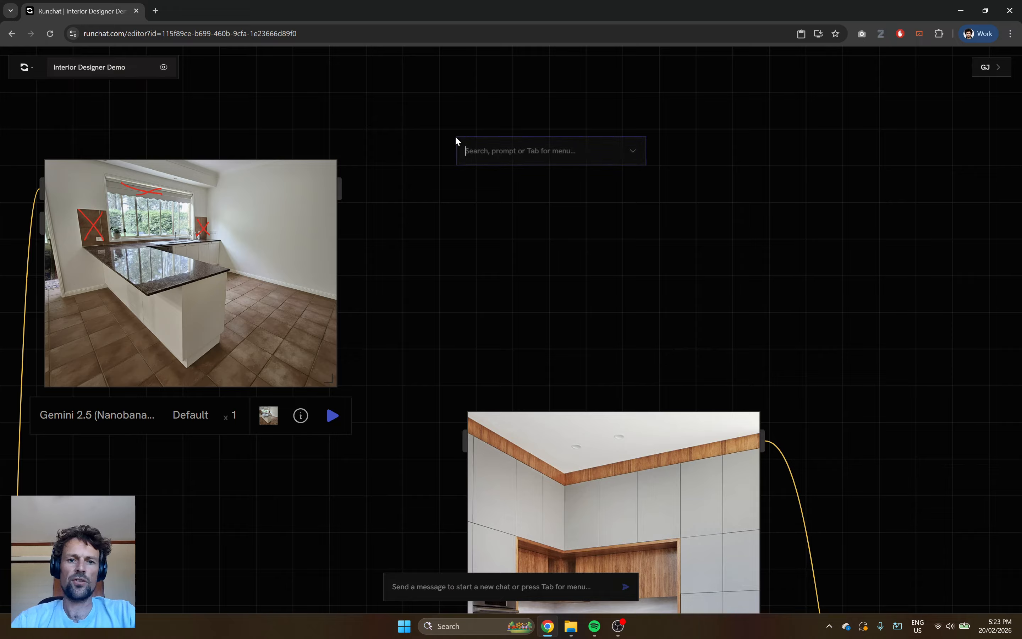
text(gemini)
click(482, 221)
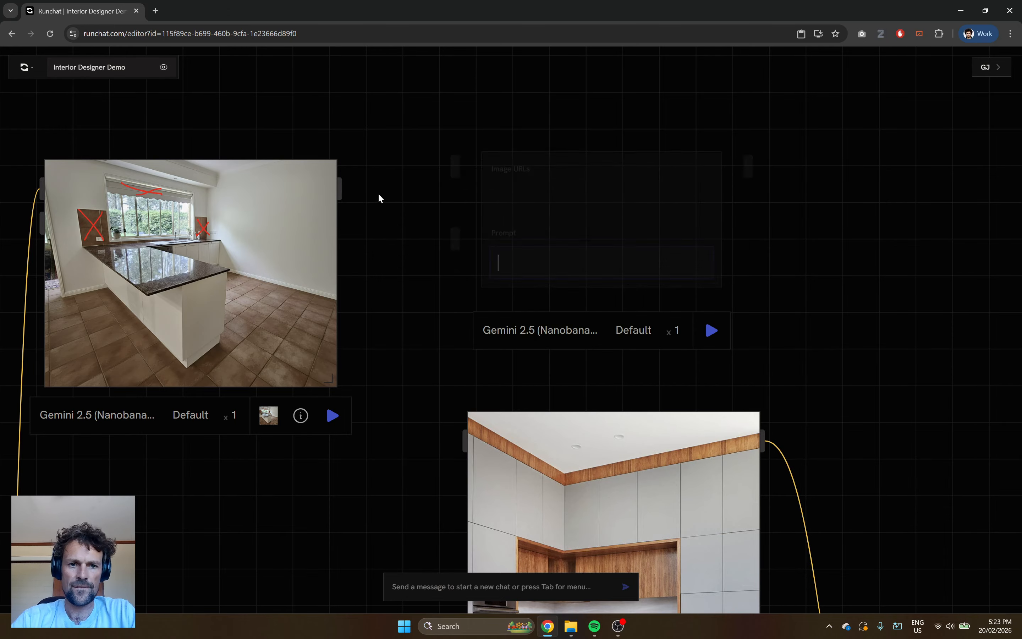
Step: Connect the marked-up image to the new node's Image URLs input and run it with the prompt "remove the splashbacks and curtains."
drag(425, 158, 453, 166)
click(510, 428)
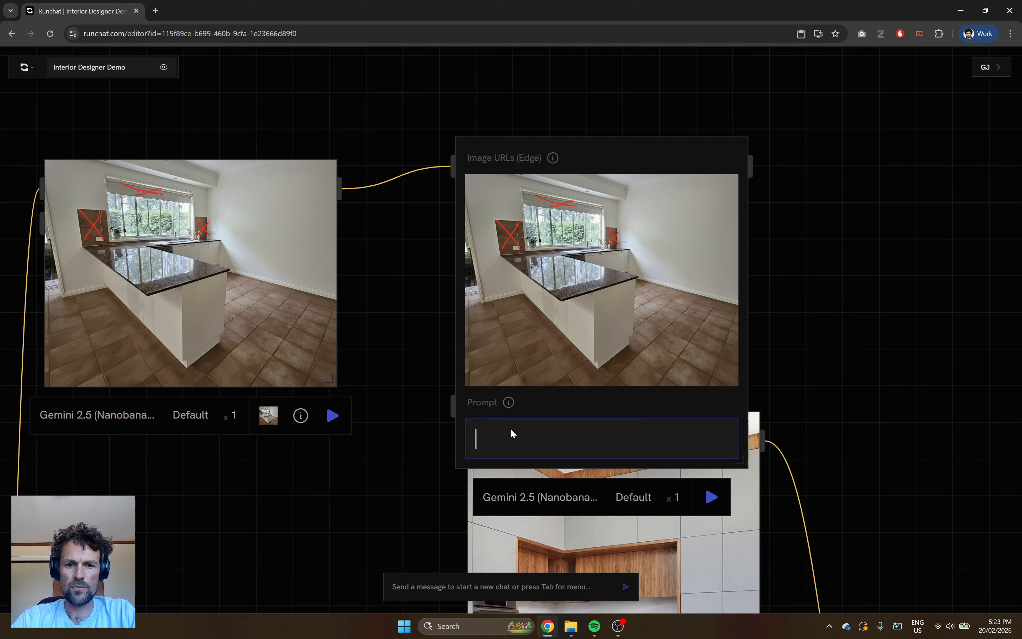
text(remove the splash)
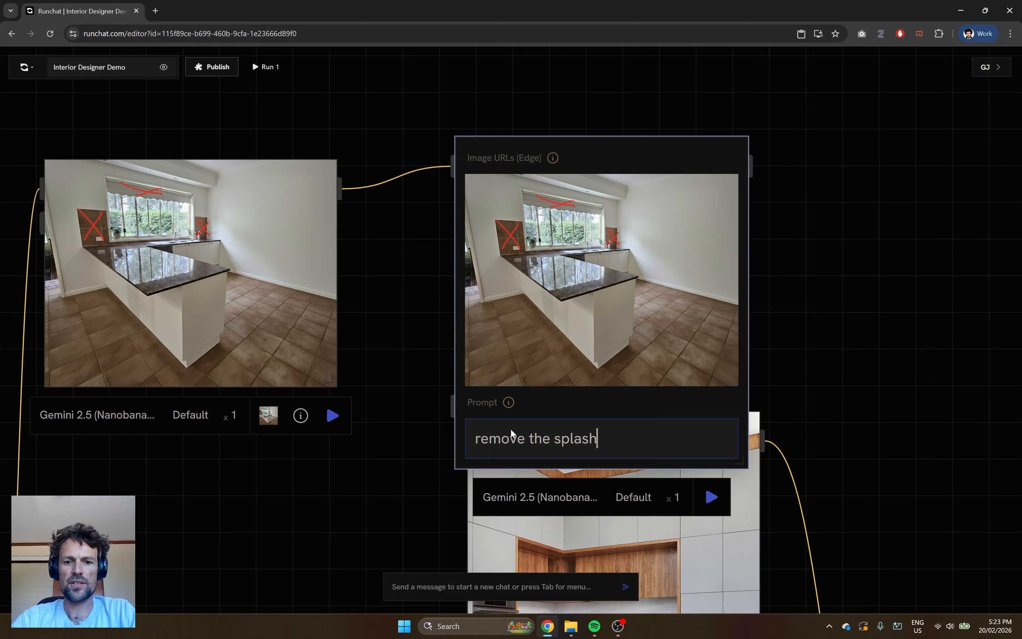
text(backs and curtains.)
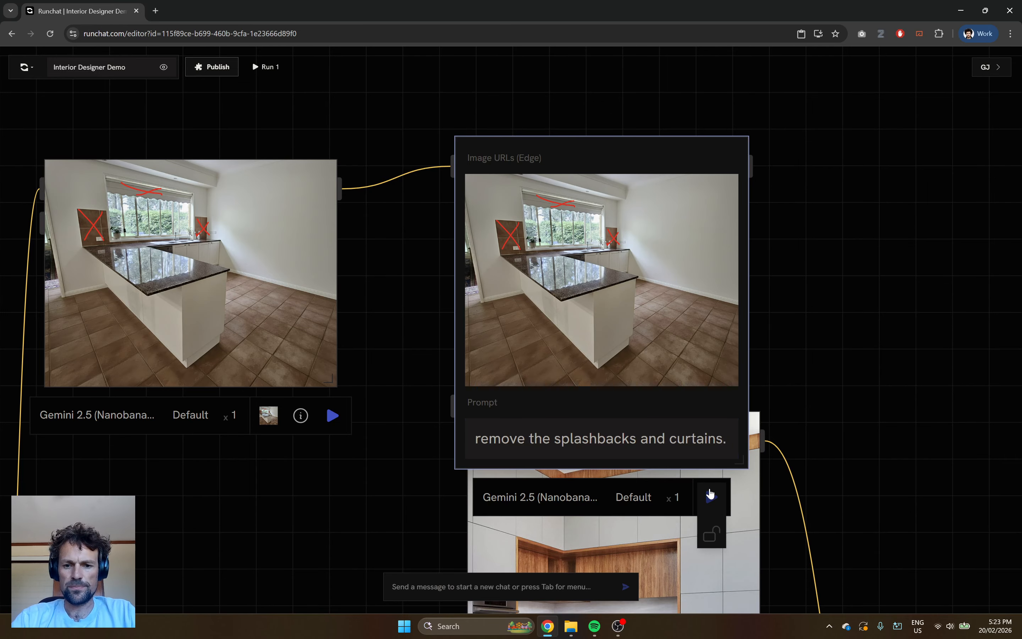
click(712, 497)
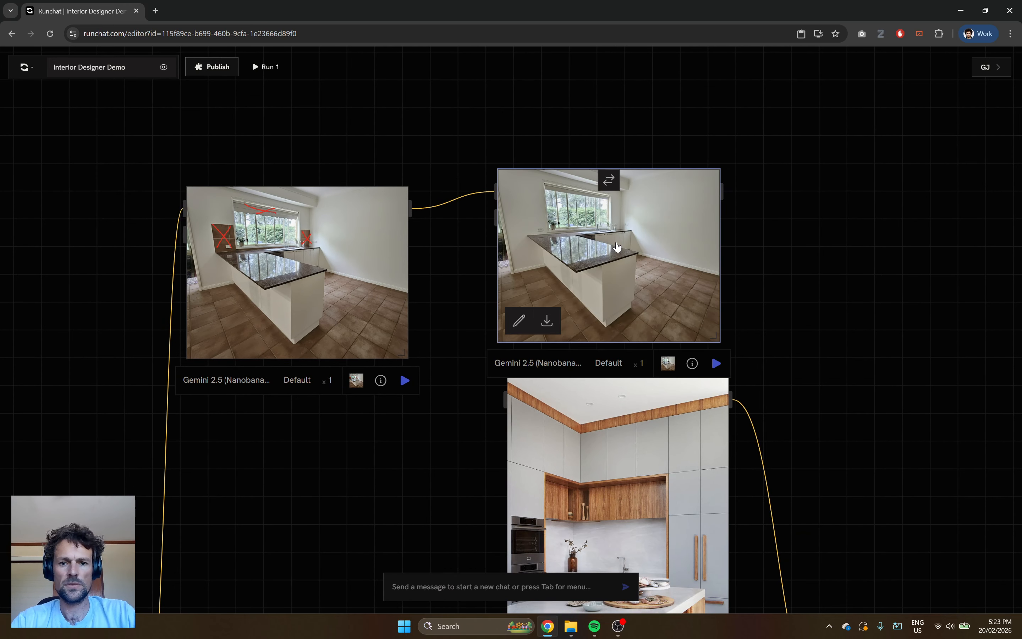
Step: Check the cleaned-up kitchen image and move its node up, clear of the reference photo
scroll(620, 224, up, 4)
scroll(620, 223, up, 2)
scroll(551, 271, down, 2)
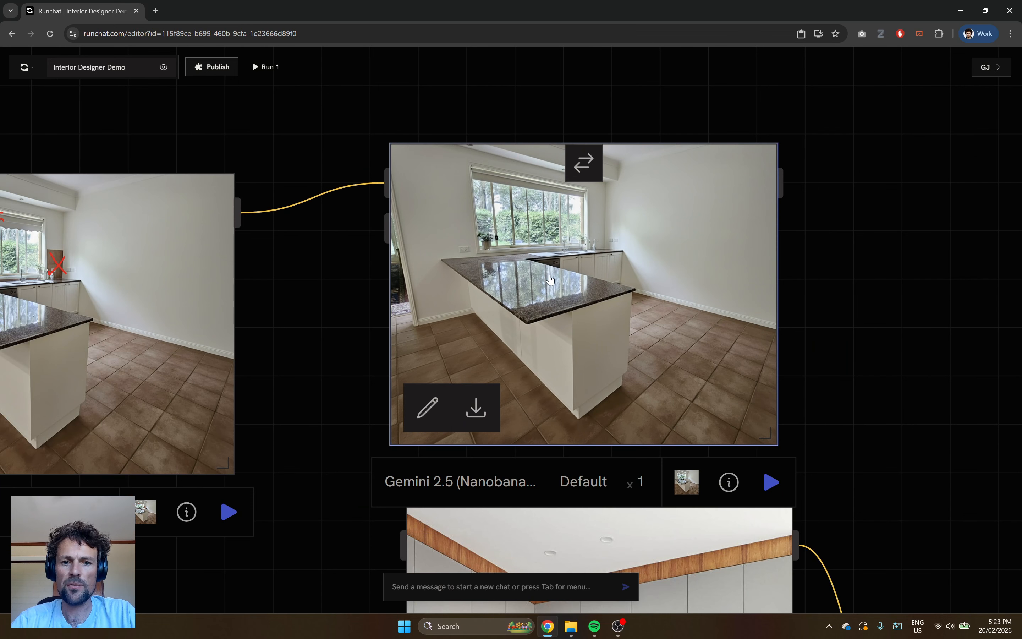
drag(550, 279, 548, 246)
click(876, 277)
Step: Add a Flux 2 [klein] 4B node beside the cleaned-up Gemini 2.5 kitchen image
drag(828, 258, 626, 244)
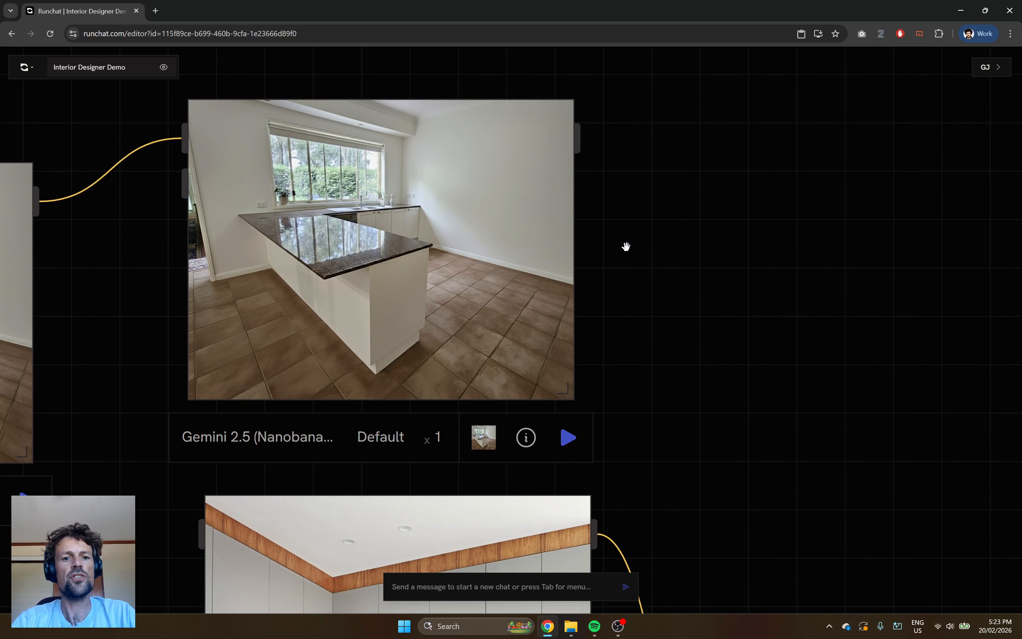
scroll(761, 258, down, 2)
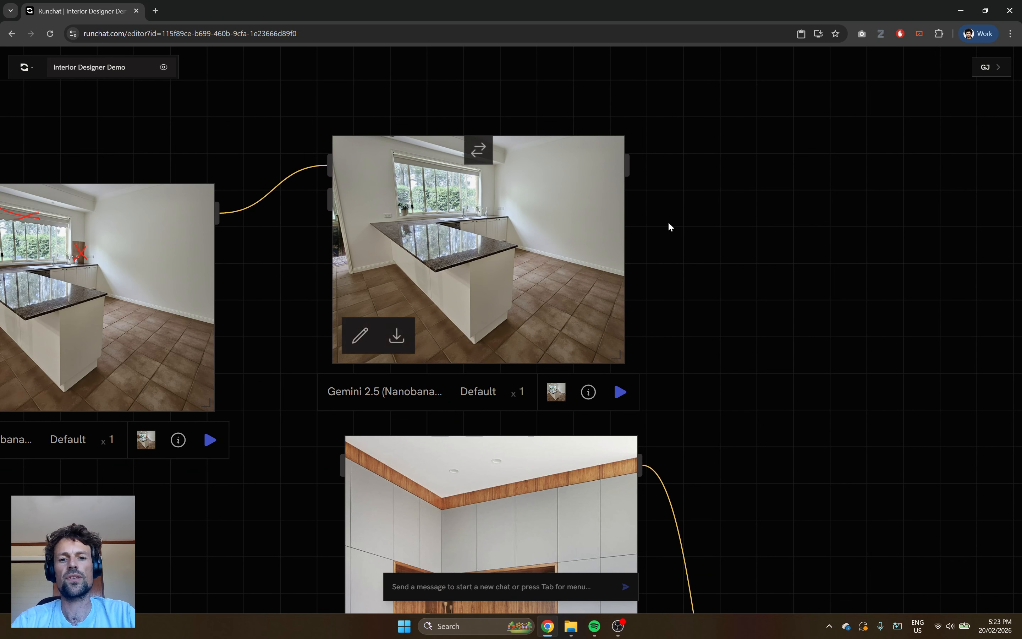
drag(735, 206, 605, 212)
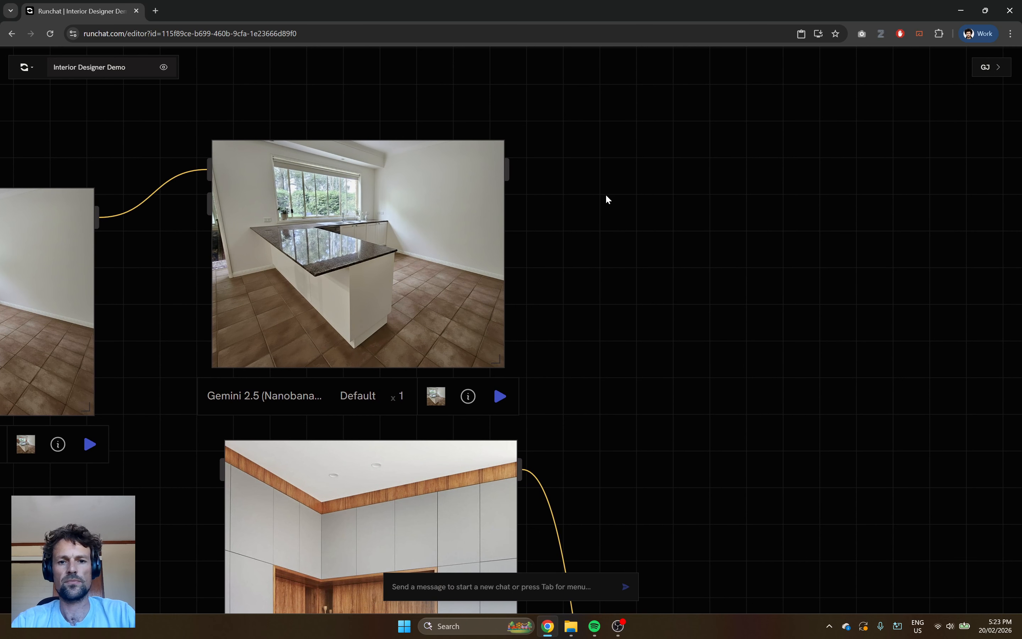
double_click(606, 198)
text(flux)
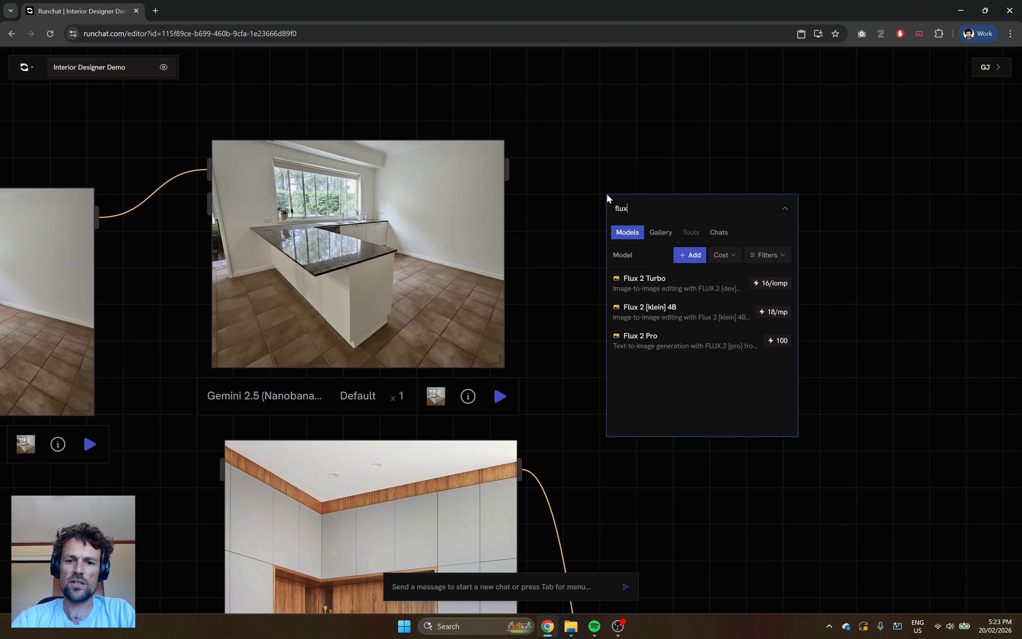
click(662, 312)
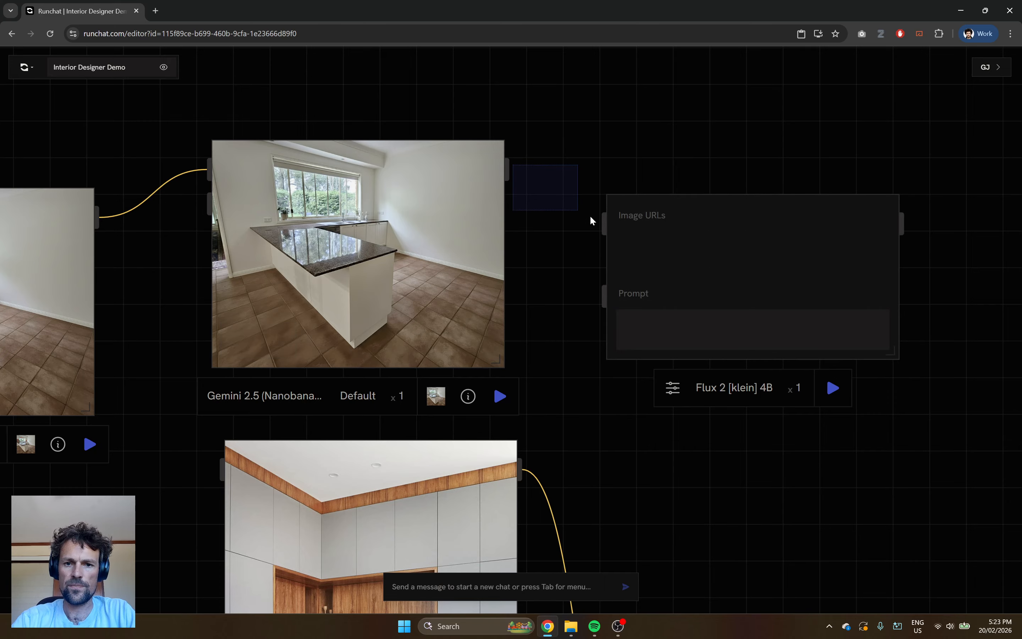
Step: Connect the cleaned-up kitchen image to the Flux node's Image URLs input and run it with the prompt "make this a cad line drawing"
drag(590, 217, 508, 170)
click(674, 486)
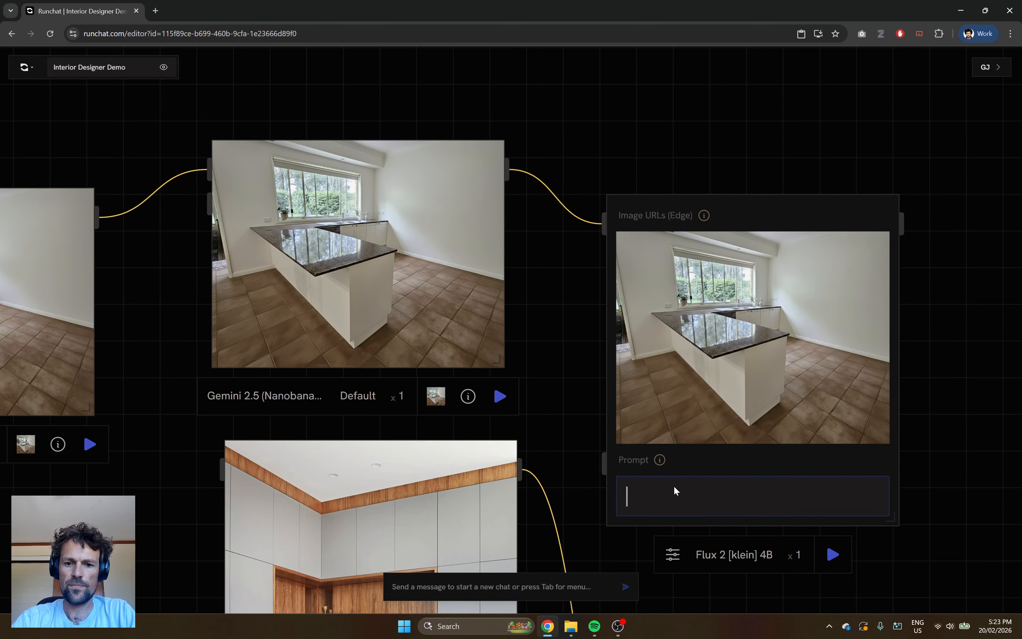
text(make this a ca)
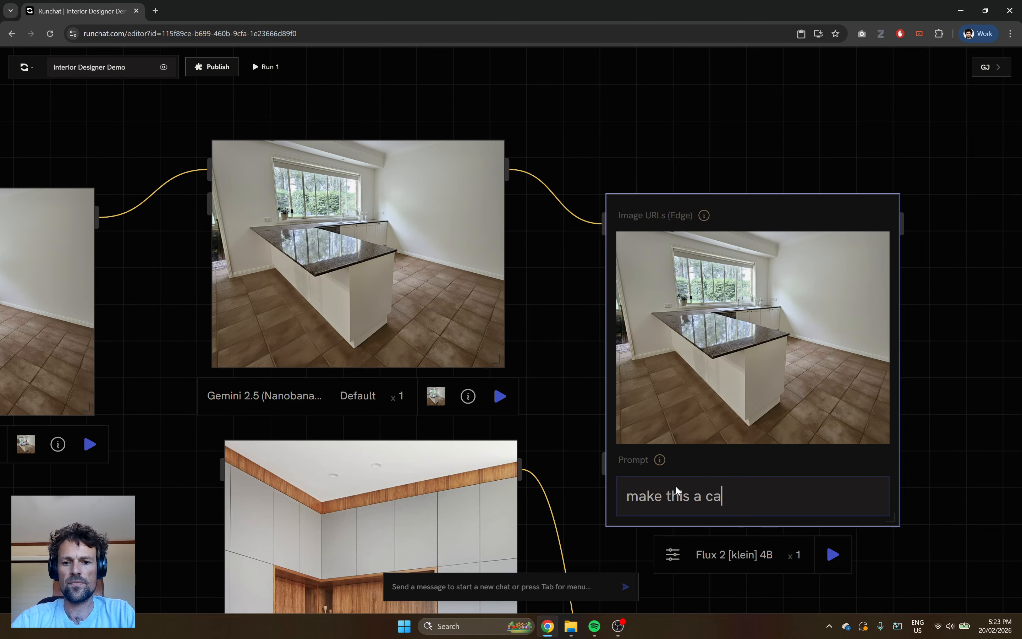
text(d line drawing)
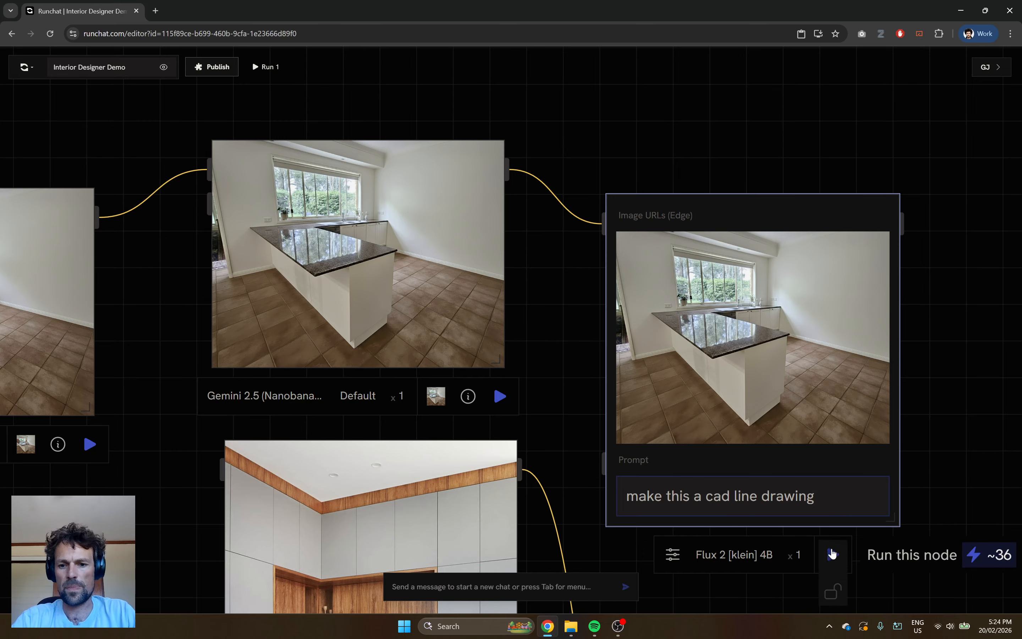
click(832, 554)
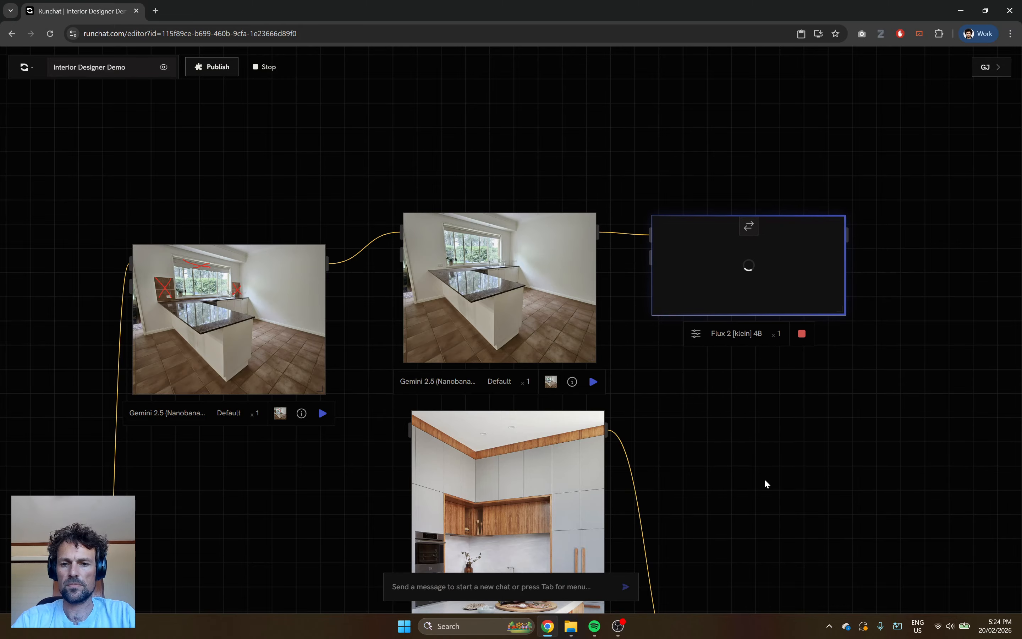
click(765, 481)
Step: Open the new line drawing for markup and sketch a door outline with a handle in red on its right-hand wall
drag(750, 392, 473, 301)
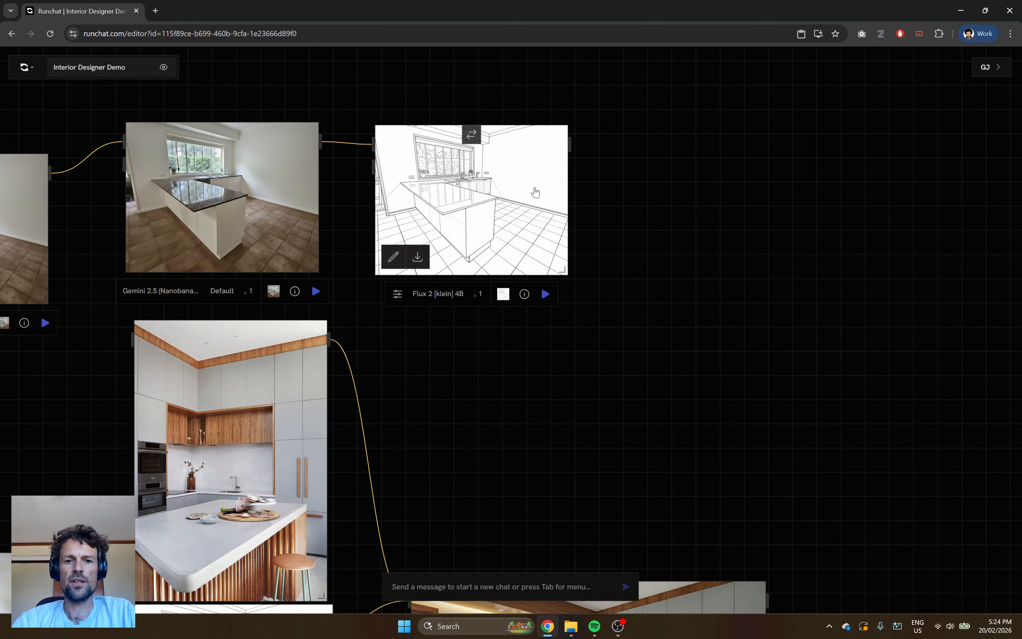
drag(659, 304, 594, 300)
click(393, 282)
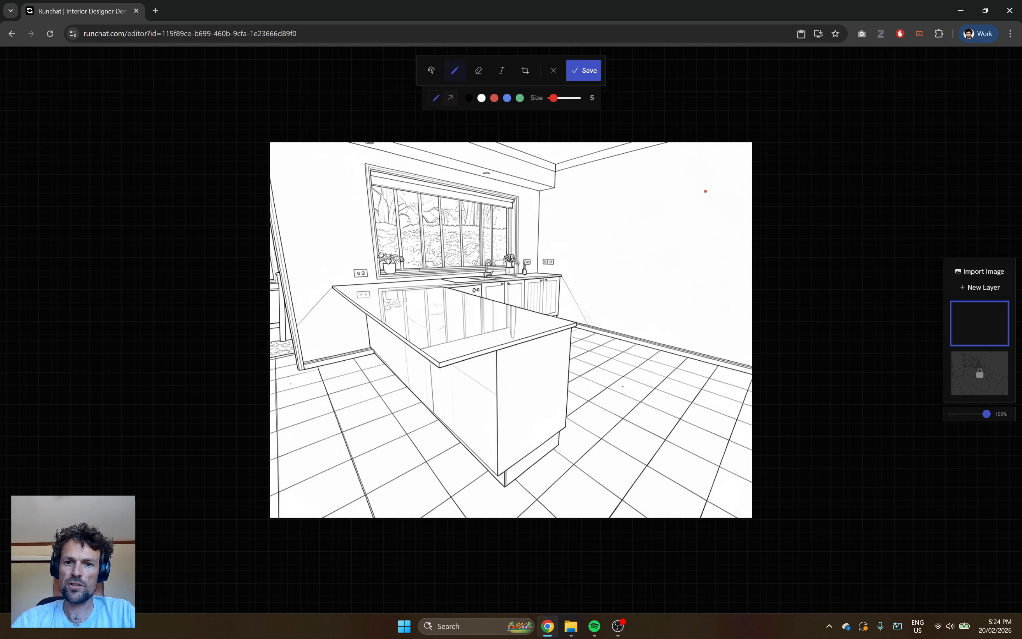
drag(710, 195, 704, 337)
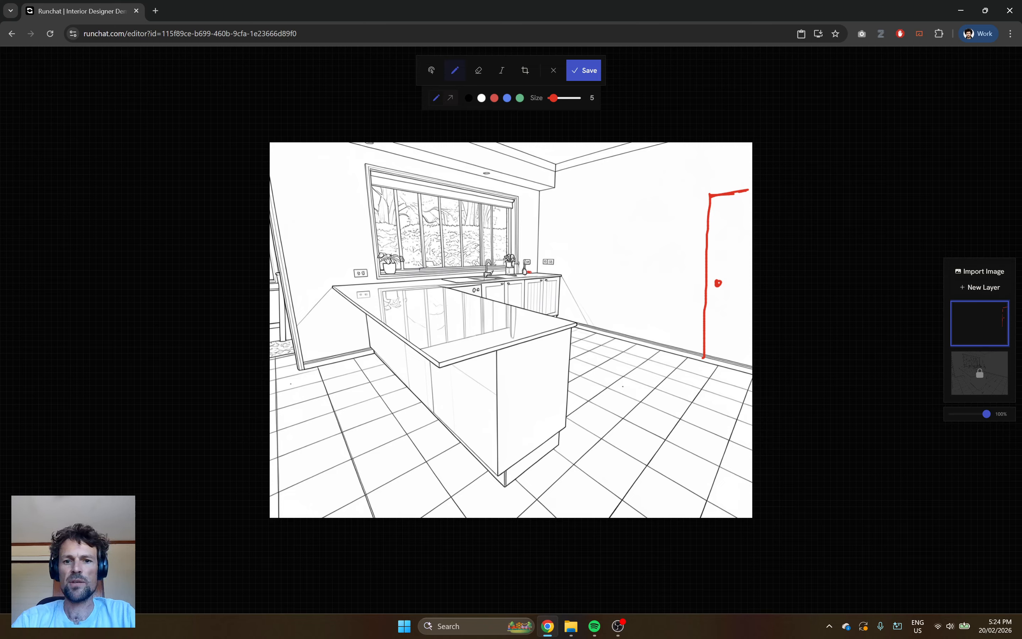
Step: Sketch a red L-shaped bench with base cabinets from the sink corner along the right wall to the door, and save the markup
drag(529, 271, 654, 290)
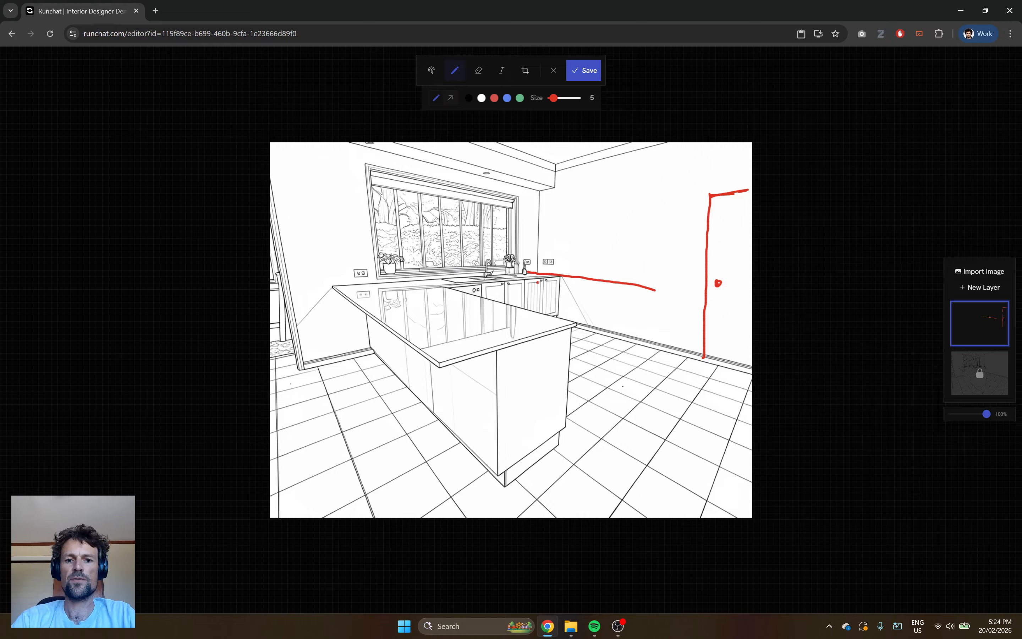
mouse_move(531, 278)
mouse_down()
mouse_move(665, 317)
mouse_move(656, 389)
mouse_up()
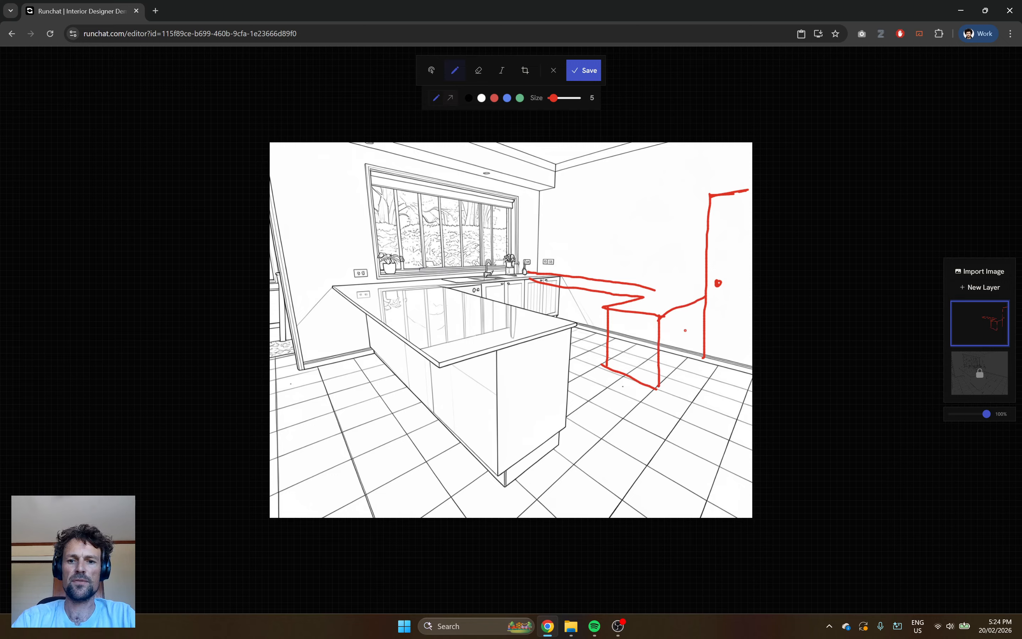
drag(647, 286, 690, 297)
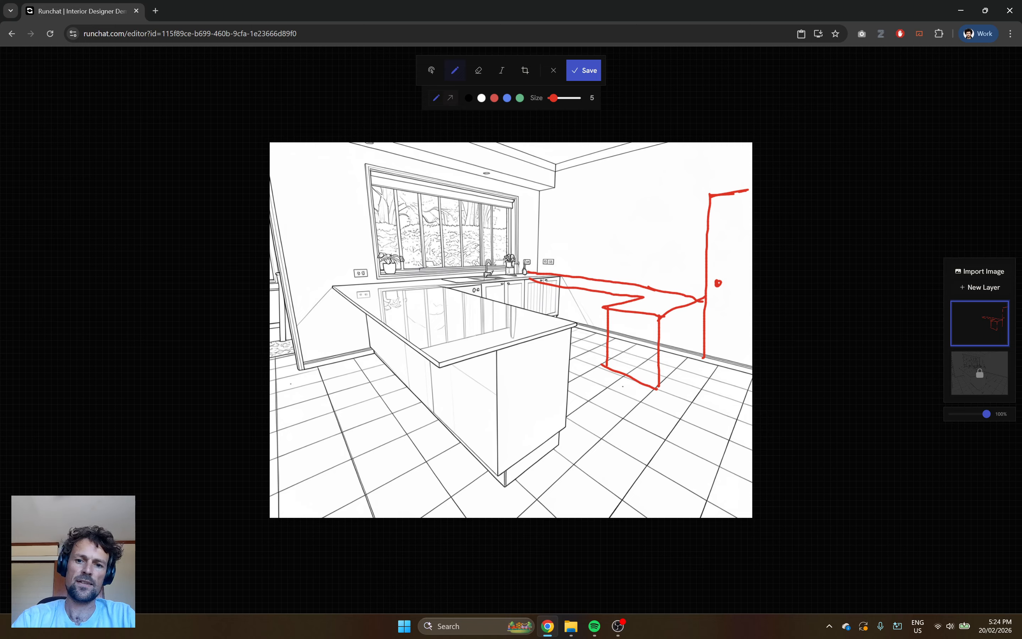
drag(658, 387, 707, 343)
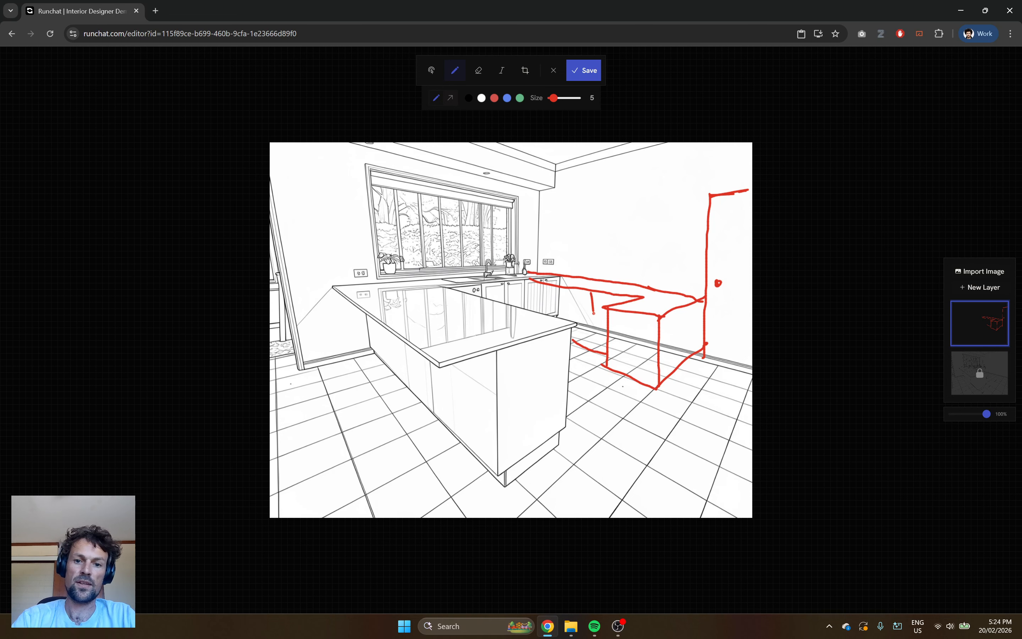
drag(594, 314, 594, 351)
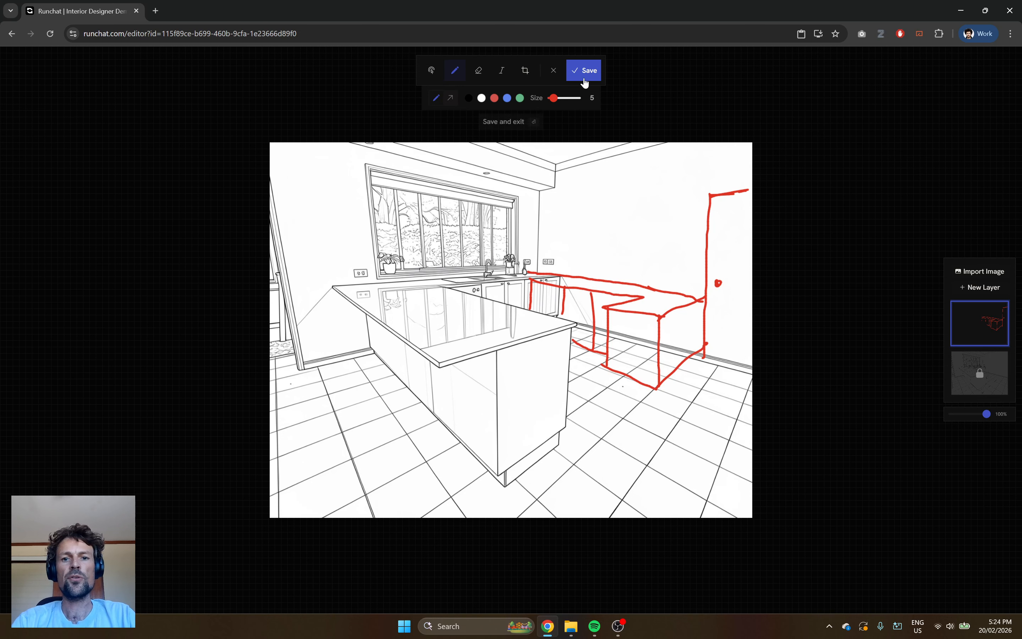
click(584, 76)
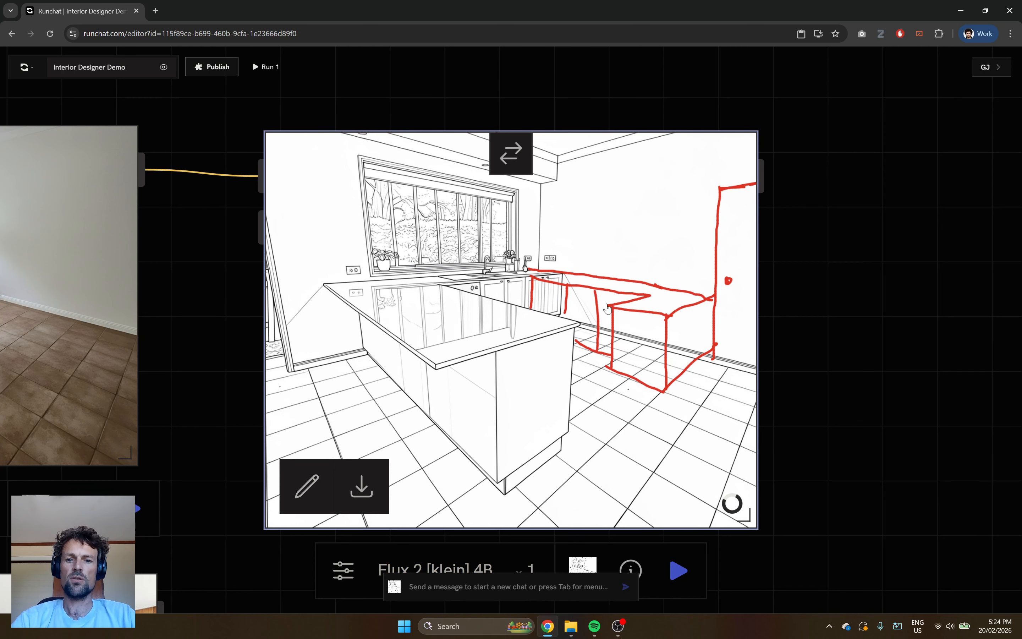
Step: Duplicate the Gemini 3 (Nanobanana) node with its incoming connections and place the copy beside the marked-up line drawing
scroll(473, 330, down, 5)
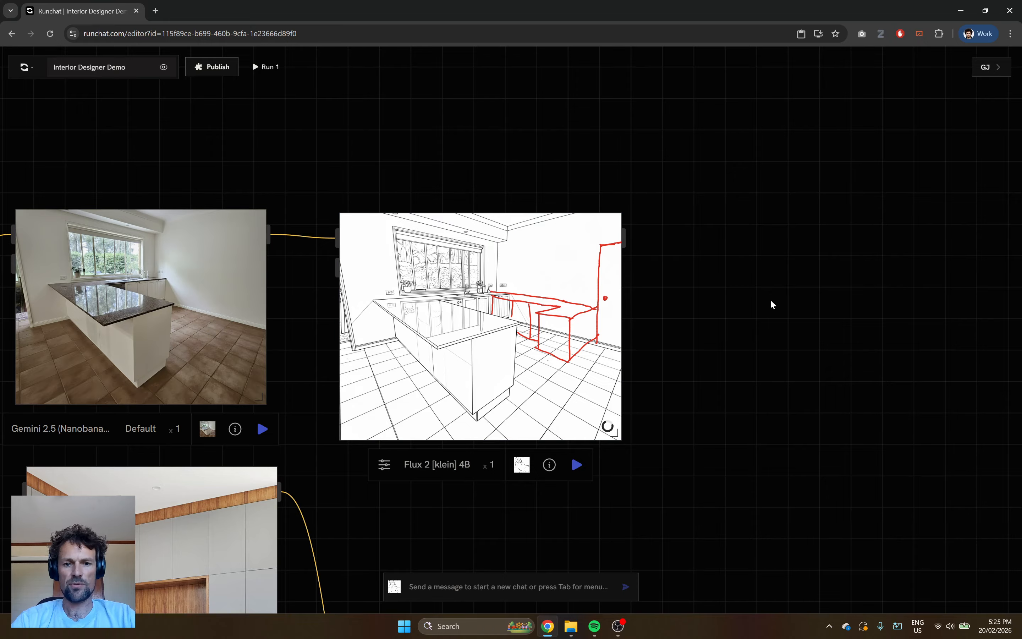
drag(691, 367, 568, 267)
scroll(567, 271, down, 4)
drag(662, 364, 540, 246)
drag(495, 399, 674, 174)
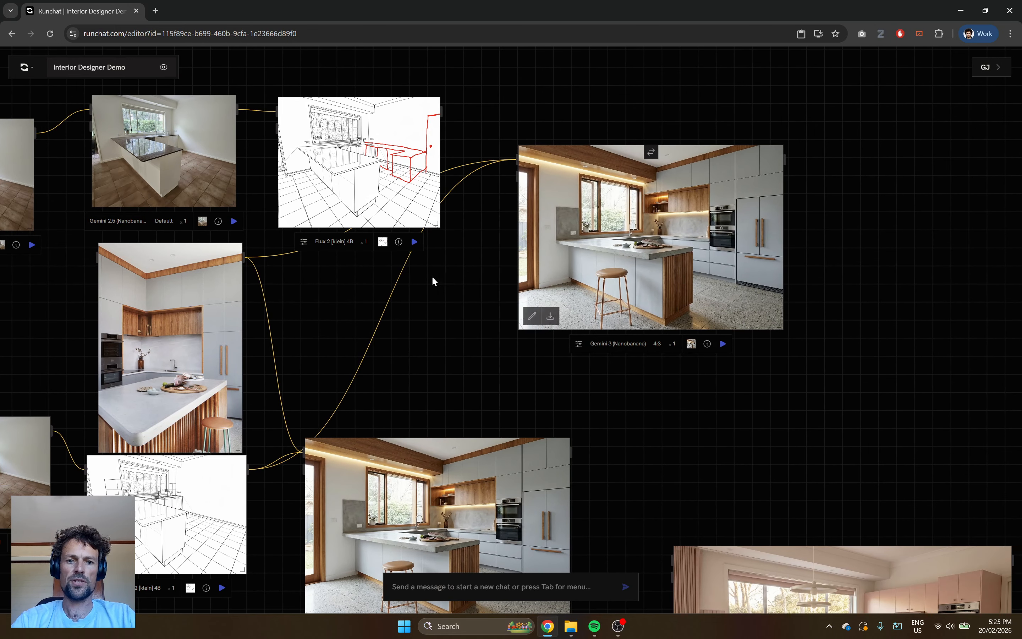
Step: Replace the old line drawing feeding the duplicated Gemini 3 node with the marked-up one, and run the node
click(383, 316)
drag(441, 111, 513, 157)
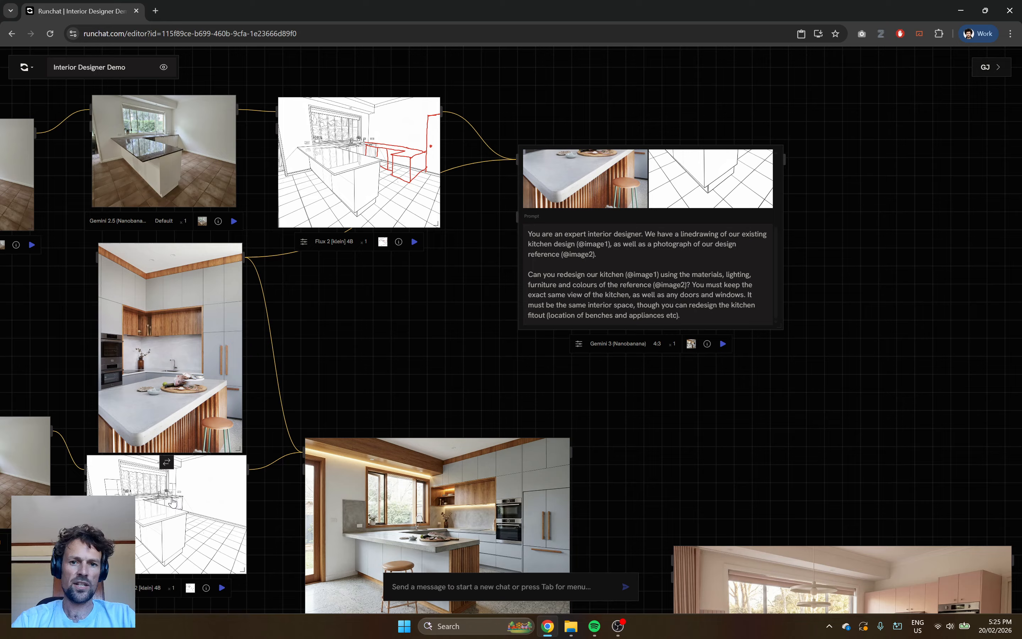
click(723, 345)
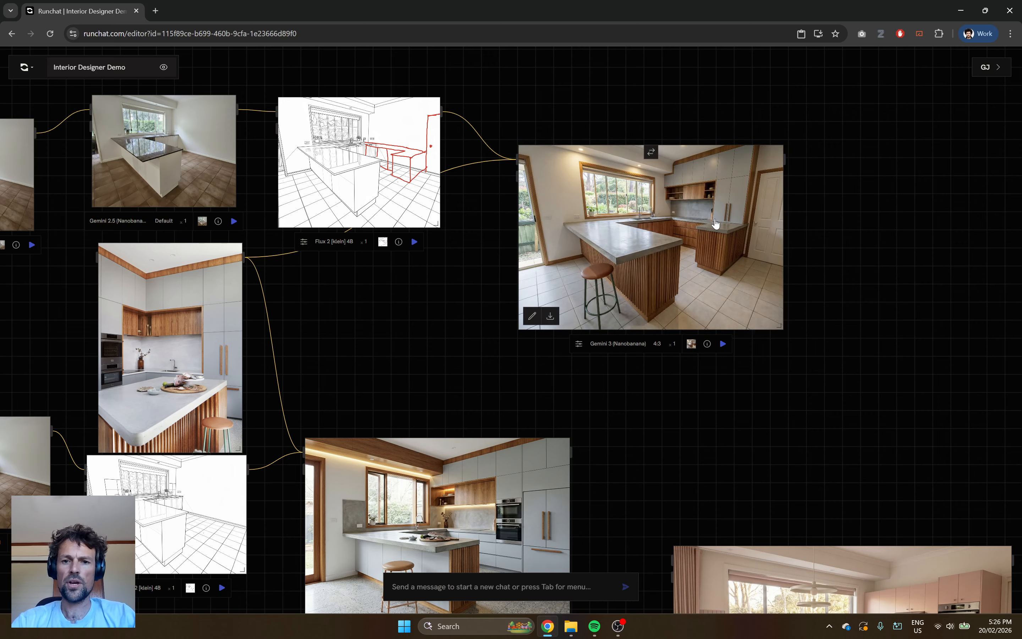
Step: Examine the newly generated kitchen against its marked-up line drawing, and review the other redesign chains on the canvas
scroll(744, 210, up, 5)
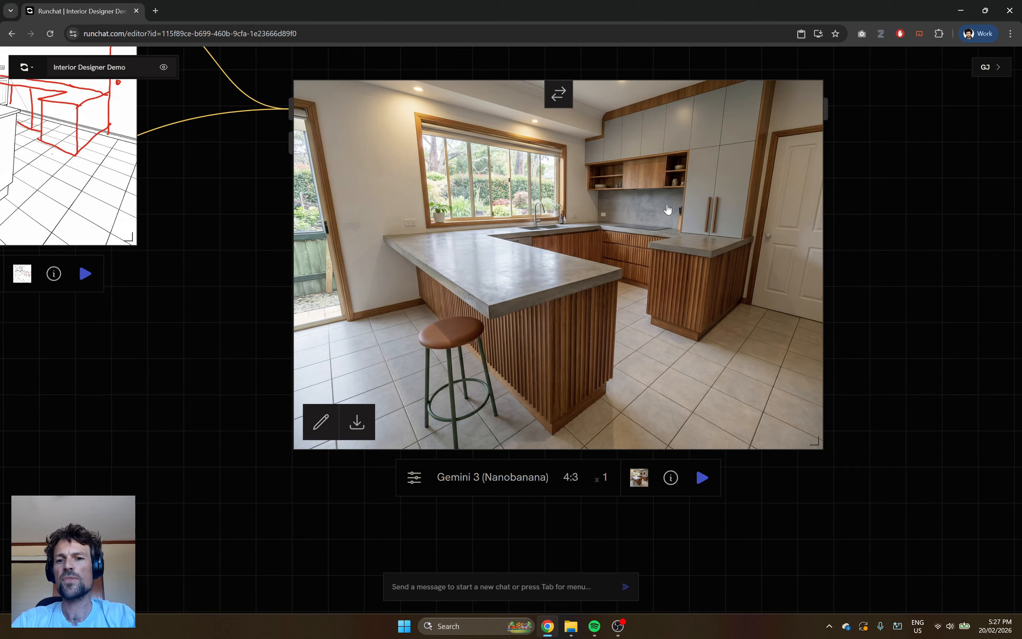
scroll(667, 209, down, 3)
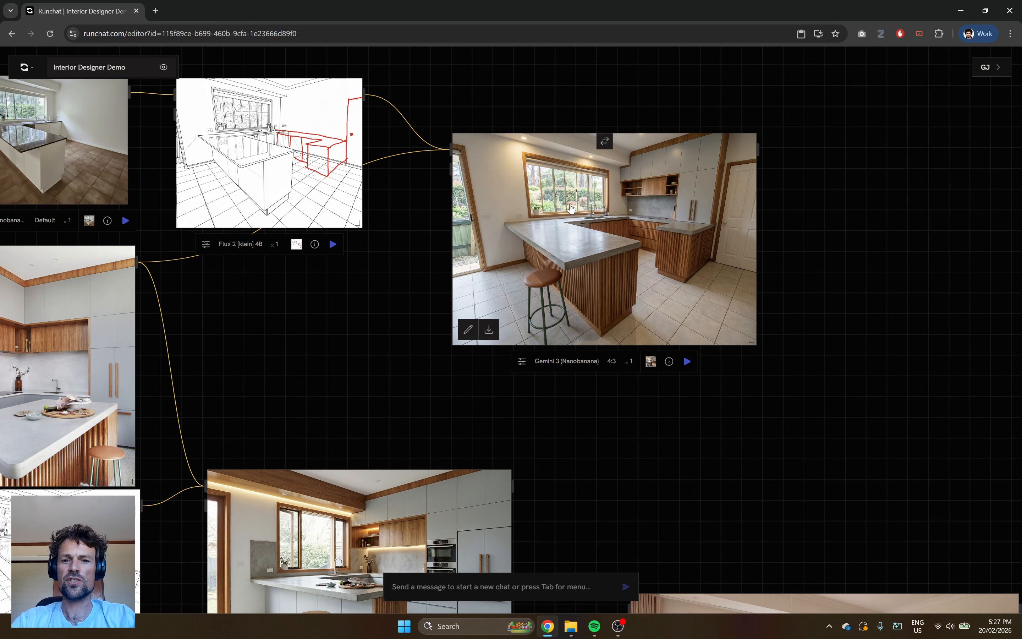
mouse_move(727, 235)
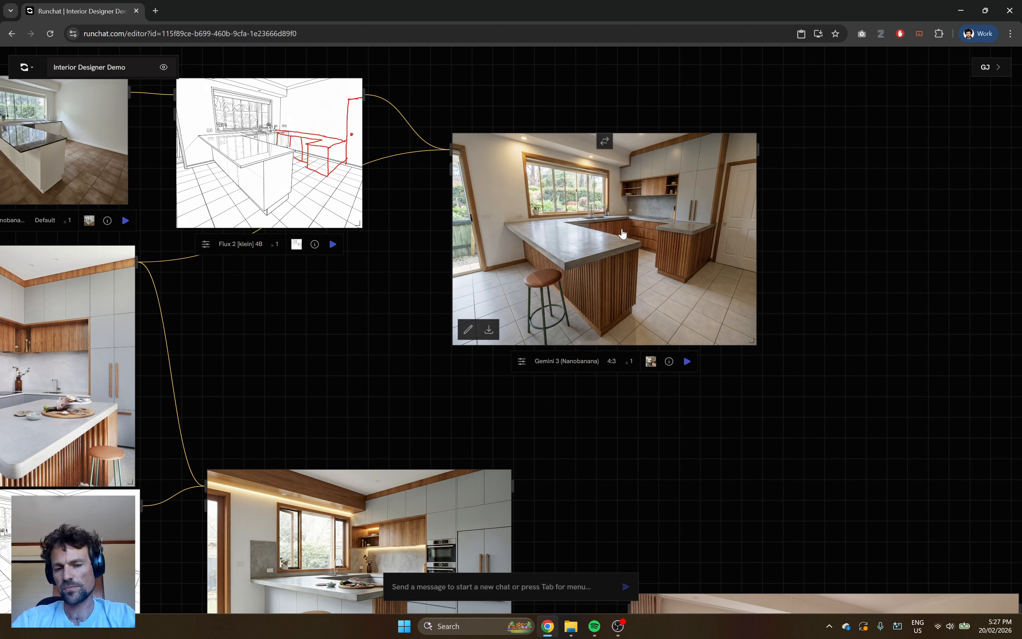
mouse_move(250, 150)
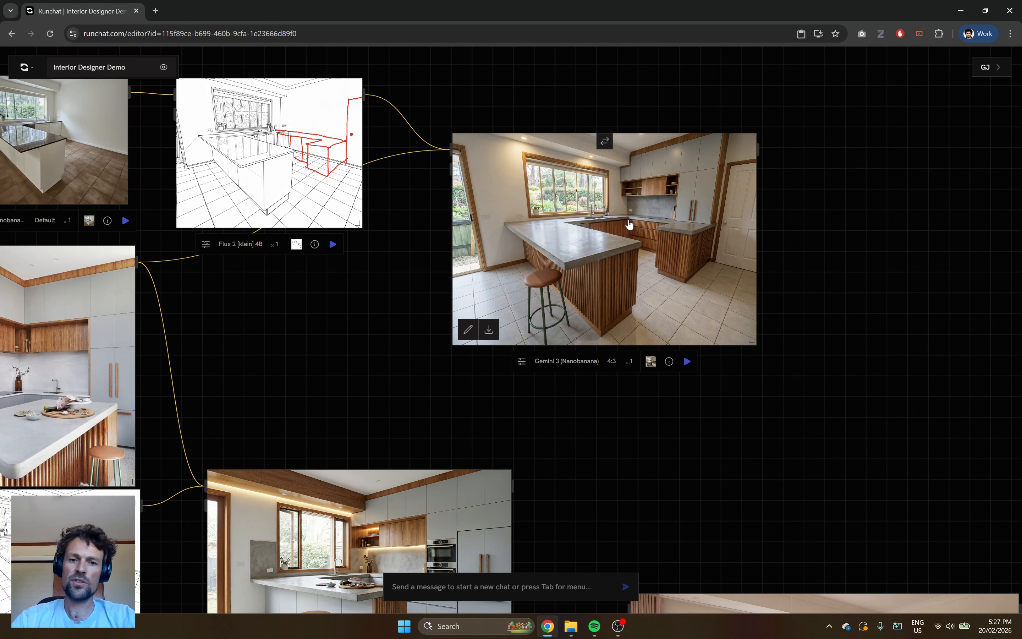
scroll(389, 306, down, 5)
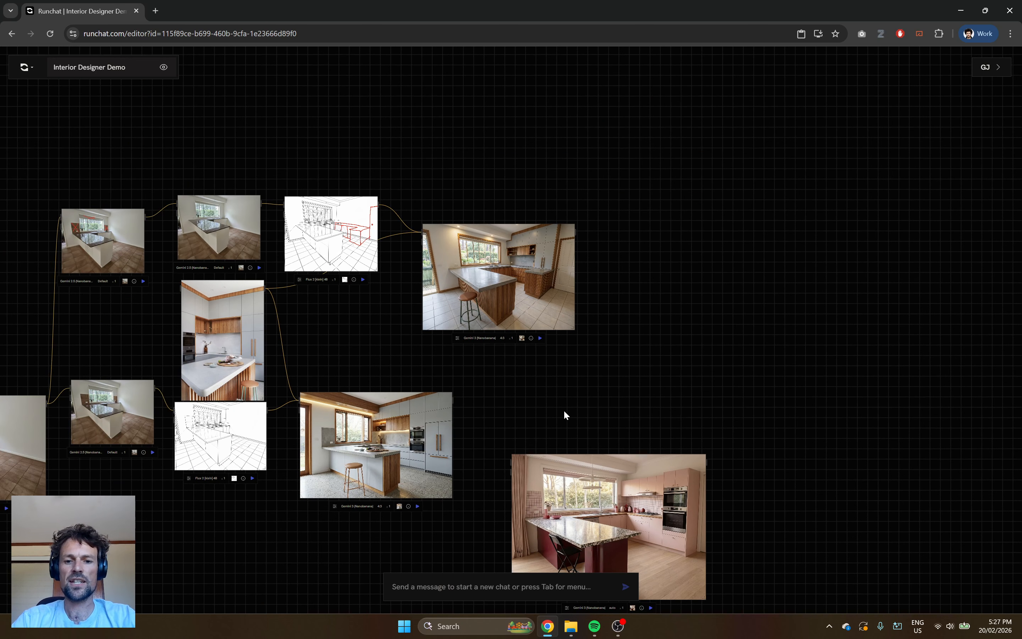
mouse_move(522, 412)
mouse_down()
mouse_move(719, 231)
mouse_move(818, 162)
mouse_up()
scroll(544, 197, up, 7)
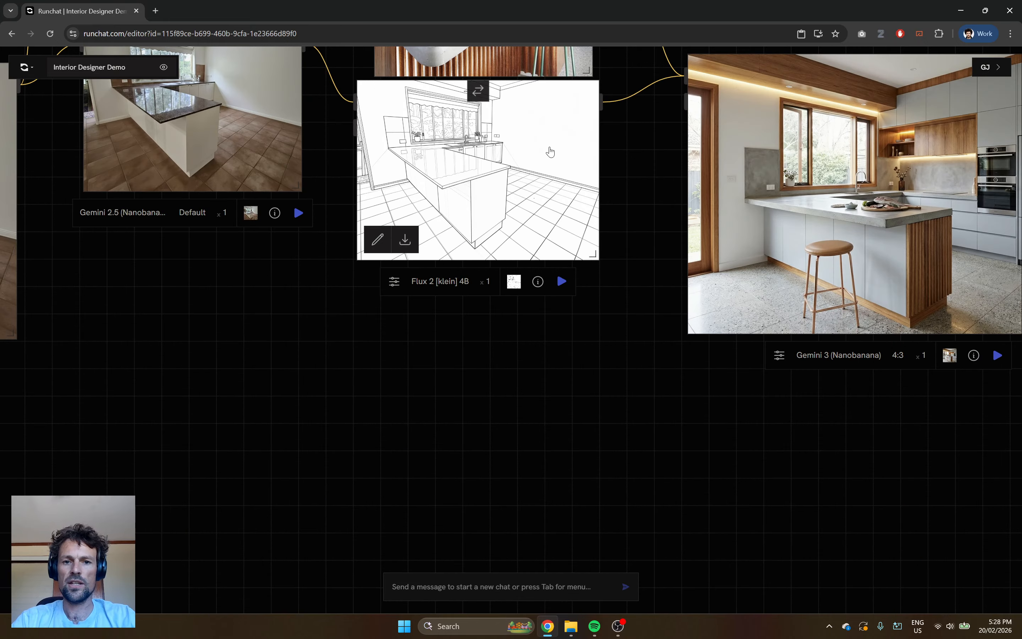
scroll(467, 265, down, 6)
drag(699, 351, 398, 9)
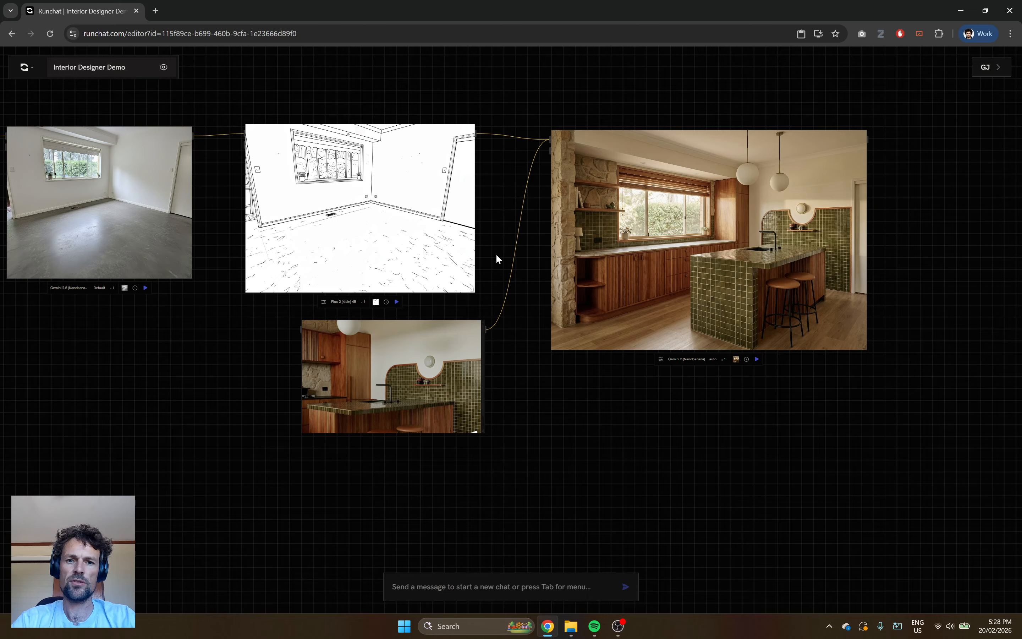
scroll(497, 257, down, 3)
mouse_move(327, 164)
mouse_down()
mouse_move(404, 301)
mouse_move(412, 339)
mouse_up()
scroll(388, 169, up, 5)
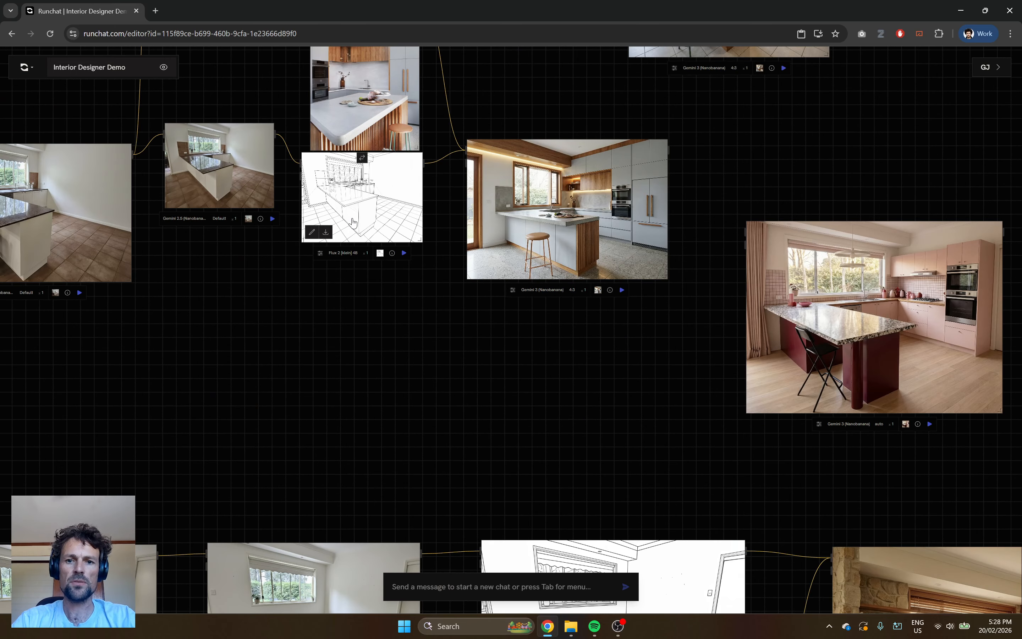
scroll(375, 212, up, 3)
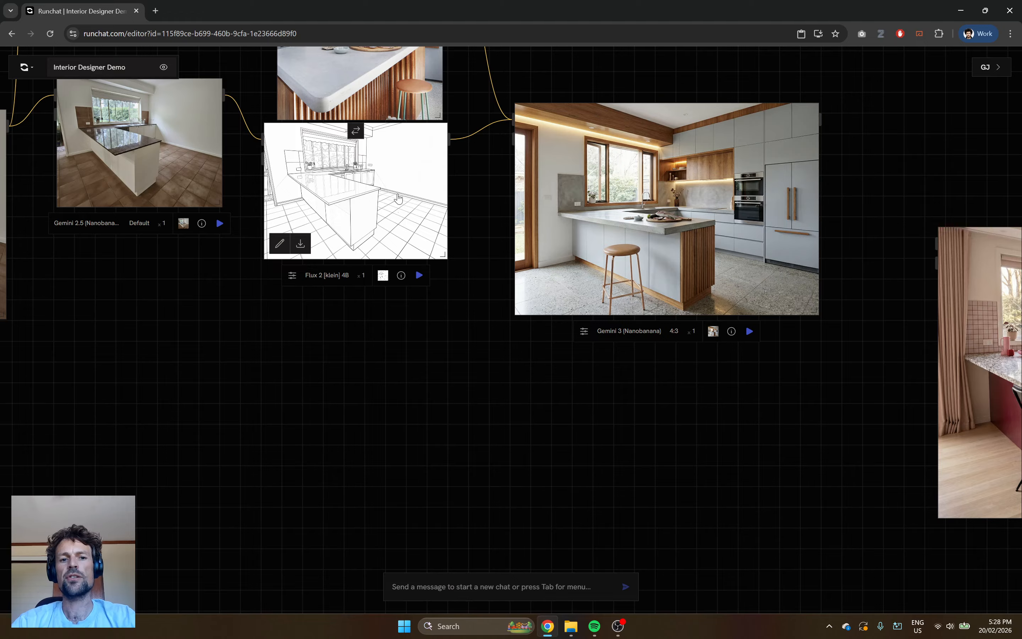
scroll(397, 196, down, 4)
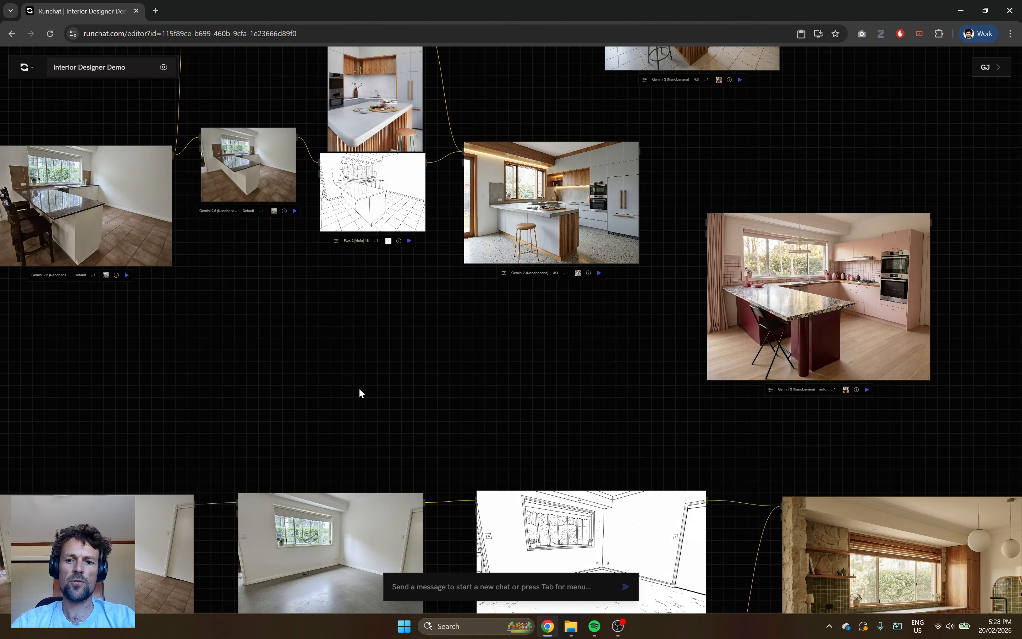